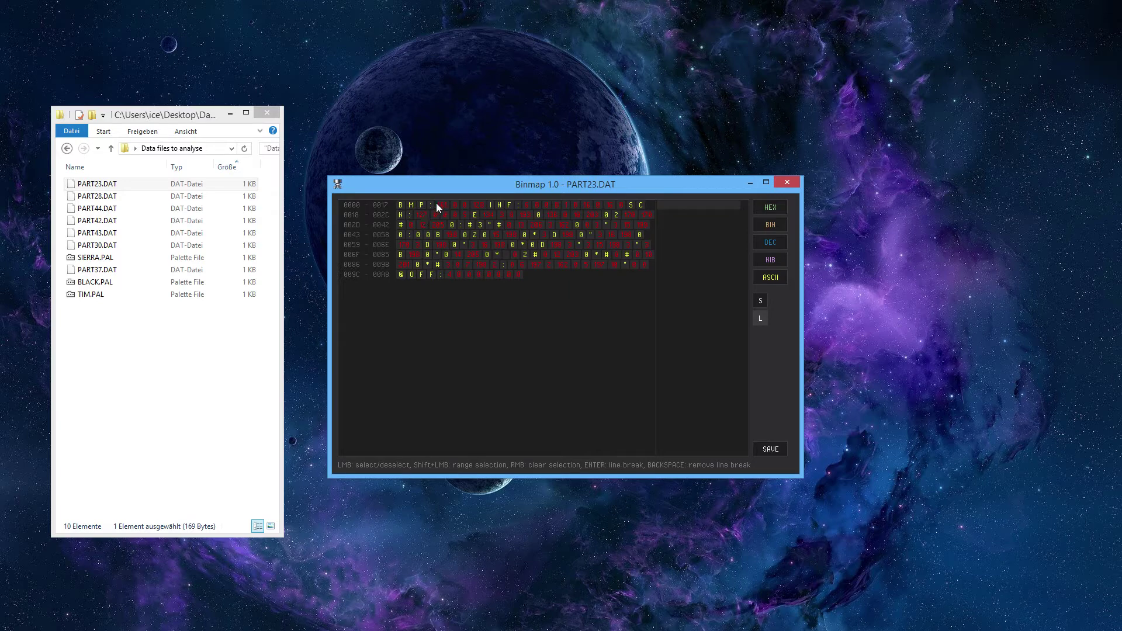
Step: Insert line breaks after the BMP: tag and on both sides of the INF: tag
key("Return")
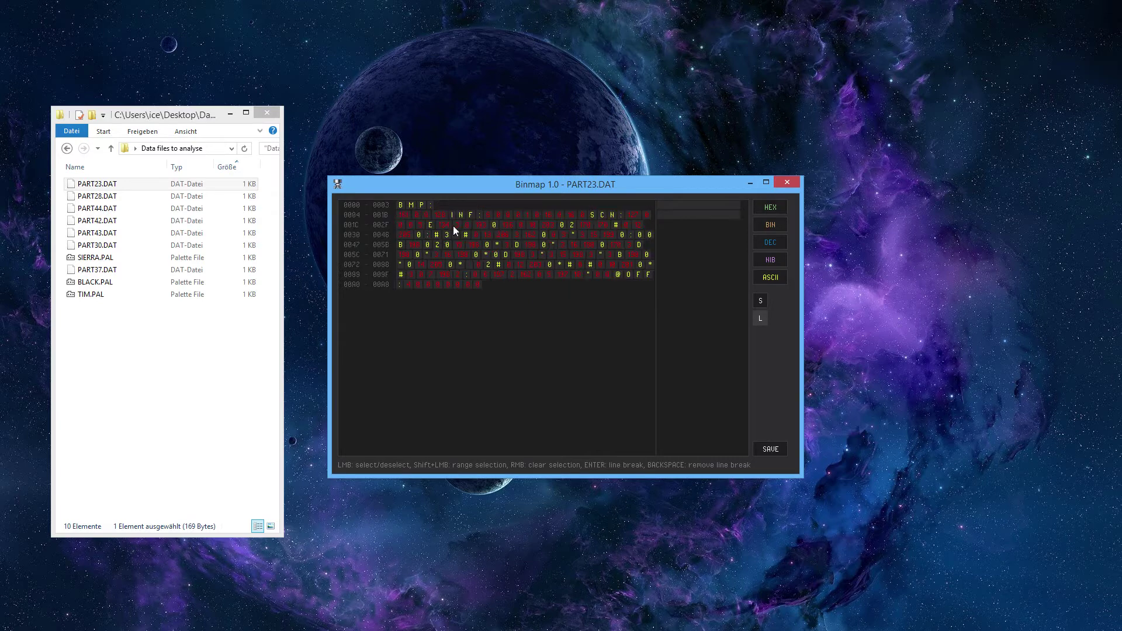
left_click(452, 216)
key("Return")
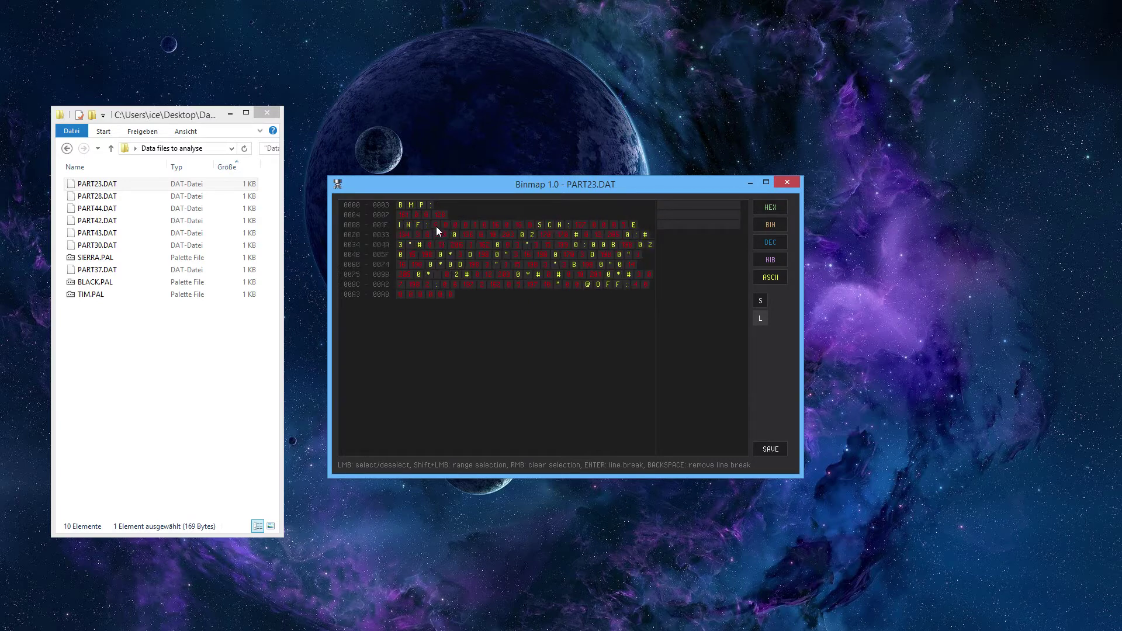
left_click(436, 227)
key("Return")
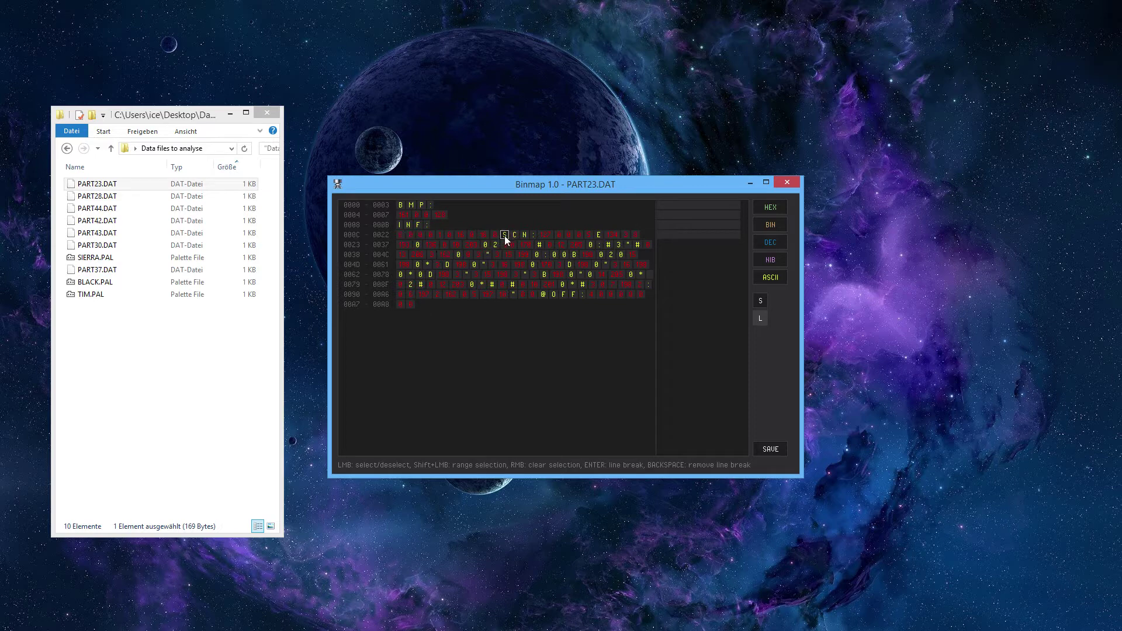
Step: Insert line breaks before and after the SCN: and OFF: tags so each tag has its own line
left_click(504, 235)
key("Return")
left_click(440, 244)
key("Return")
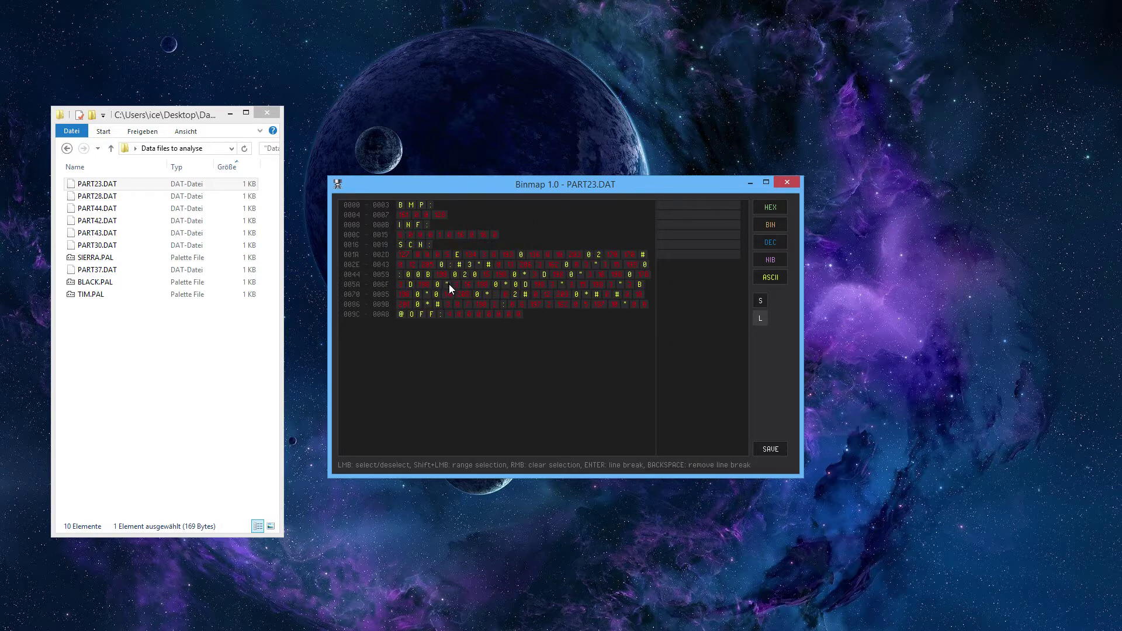
left_click(412, 317)
key("Return")
left_click(438, 324)
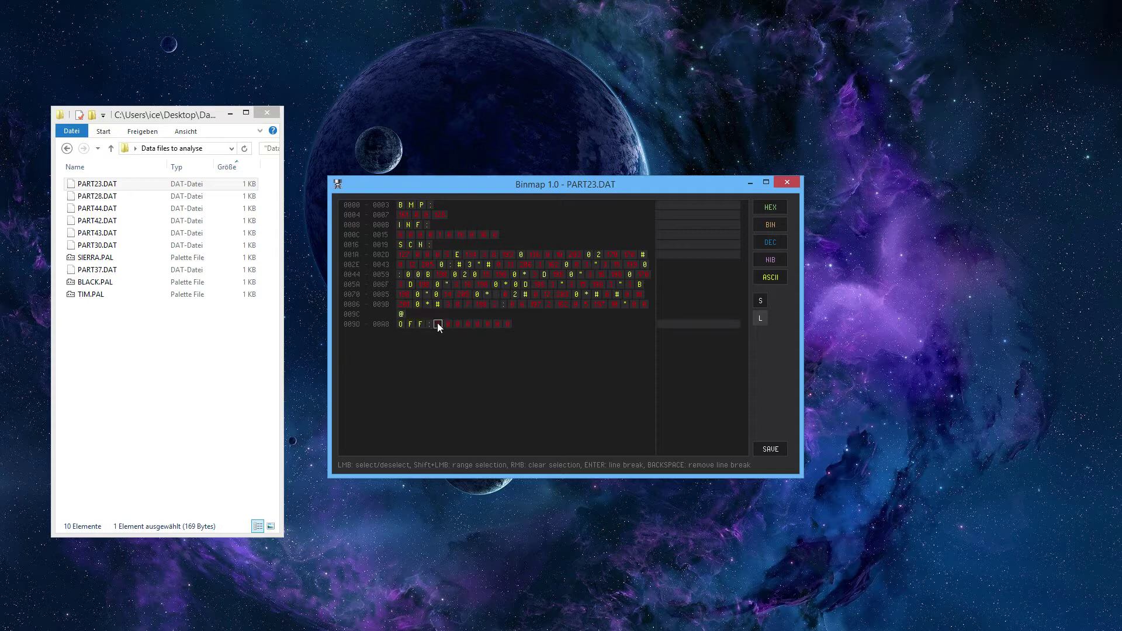
key("Return")
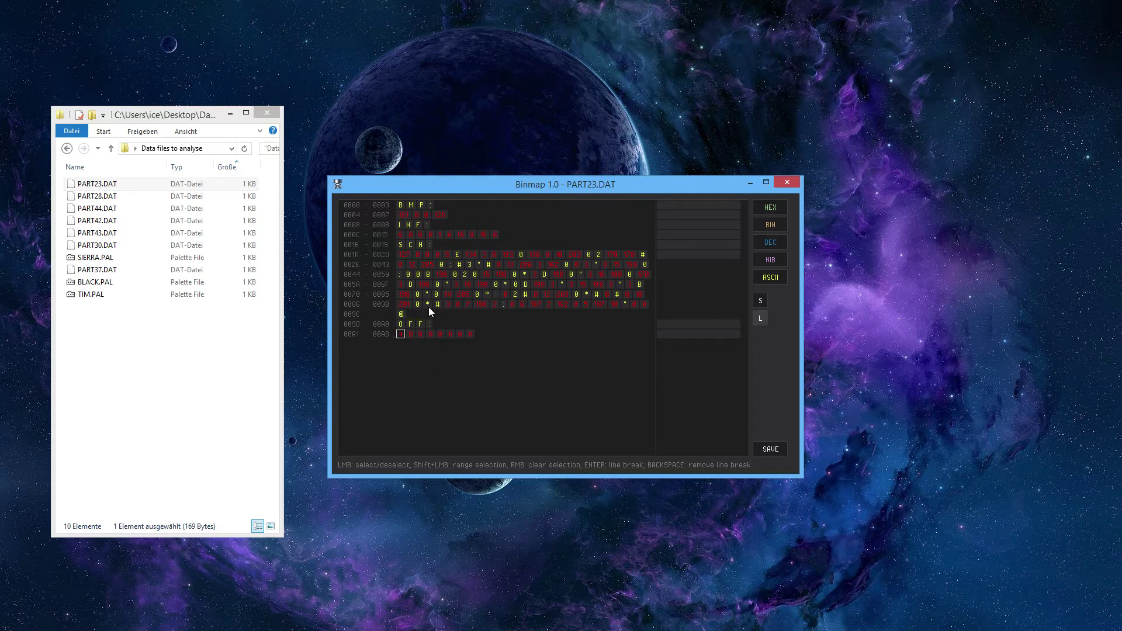
Step: Show all data bytes between the SCN: and OFF: tags as hexadecimal values
right_click(406, 256)
left_click(406, 314, "shift")
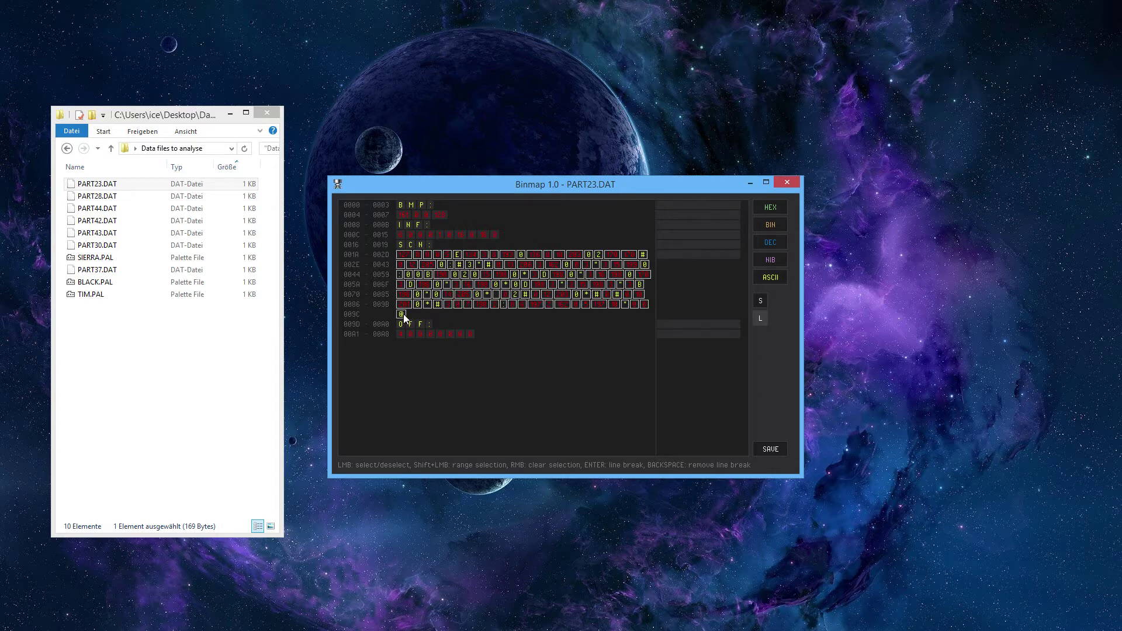
left_click(770, 208)
right_click(413, 225)
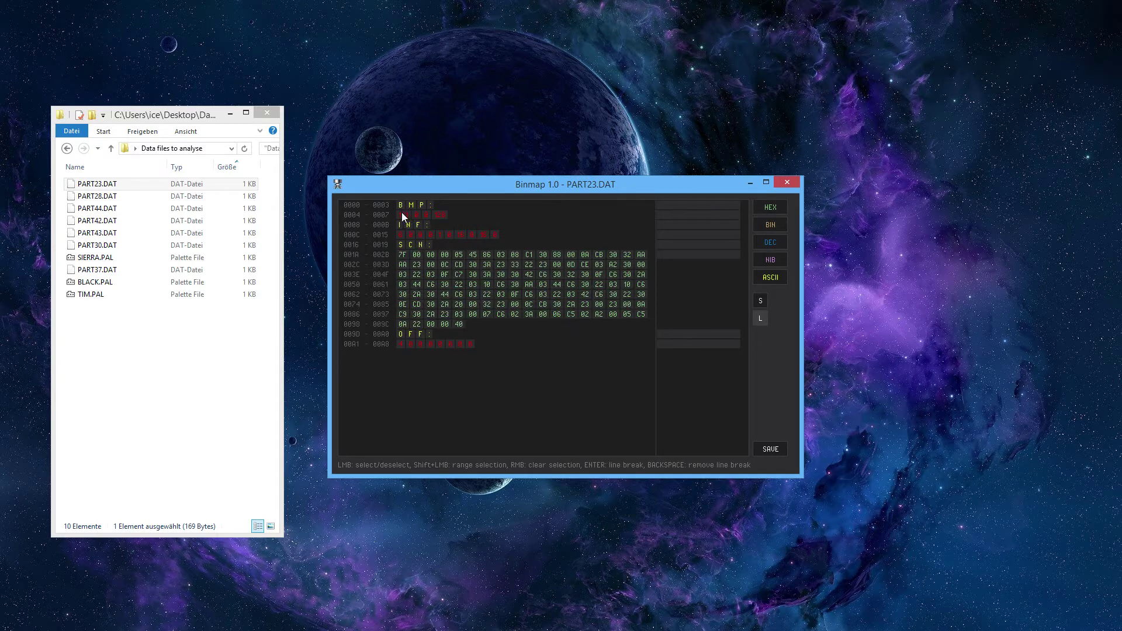
Step: Show the data bytes following the BMP:, INF: and OFF: tags as decimal values
left_click(440, 216, "shift")
left_click(762, 244)
right_click(418, 239)
left_click(496, 234, "shift")
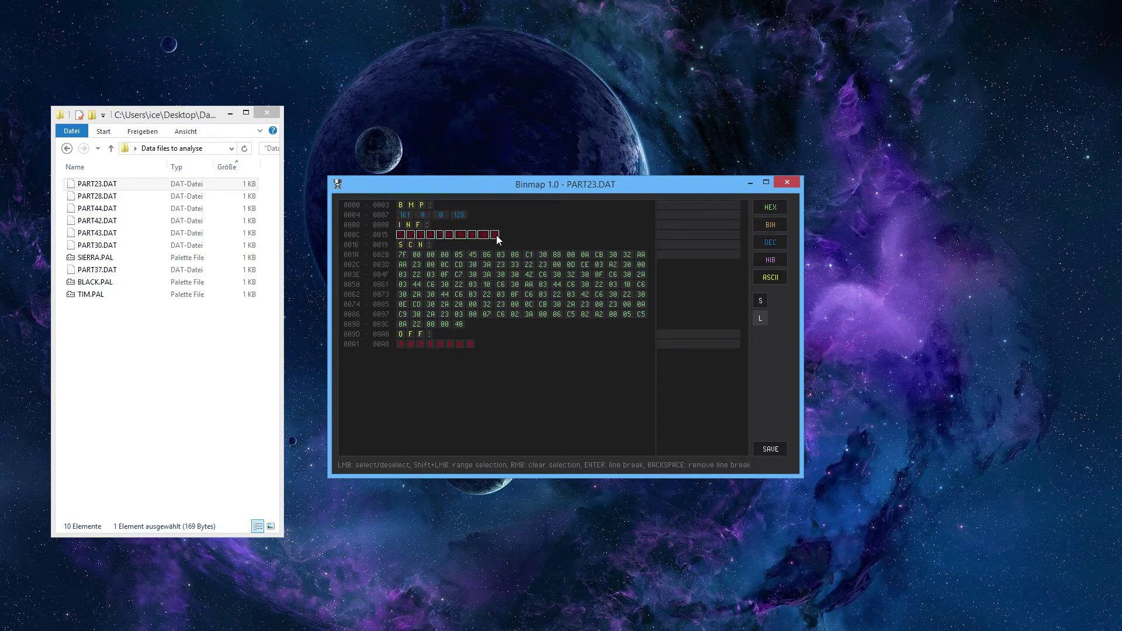
left_click(763, 243)
right_click(453, 325)
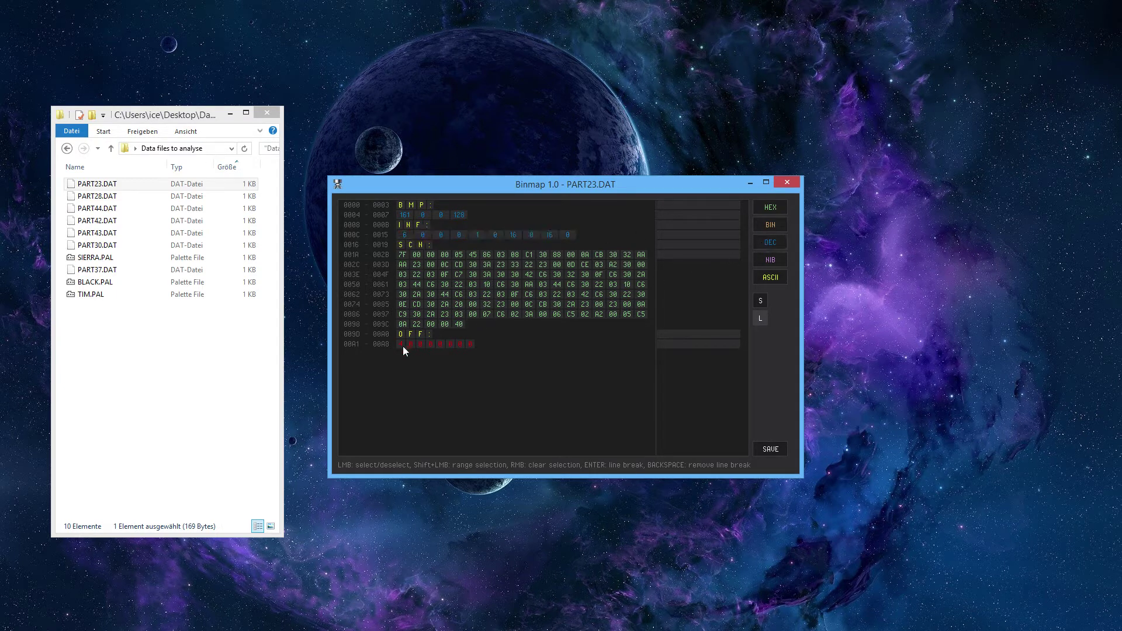
left_click(471, 343, "shift")
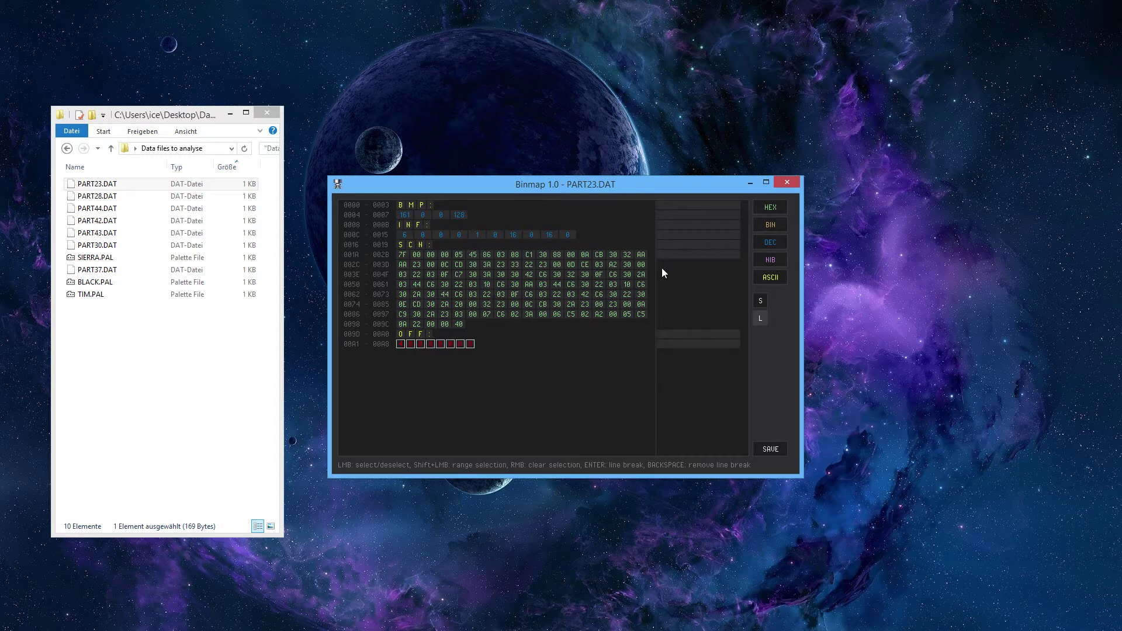
left_click(771, 247)
right_click(559, 326)
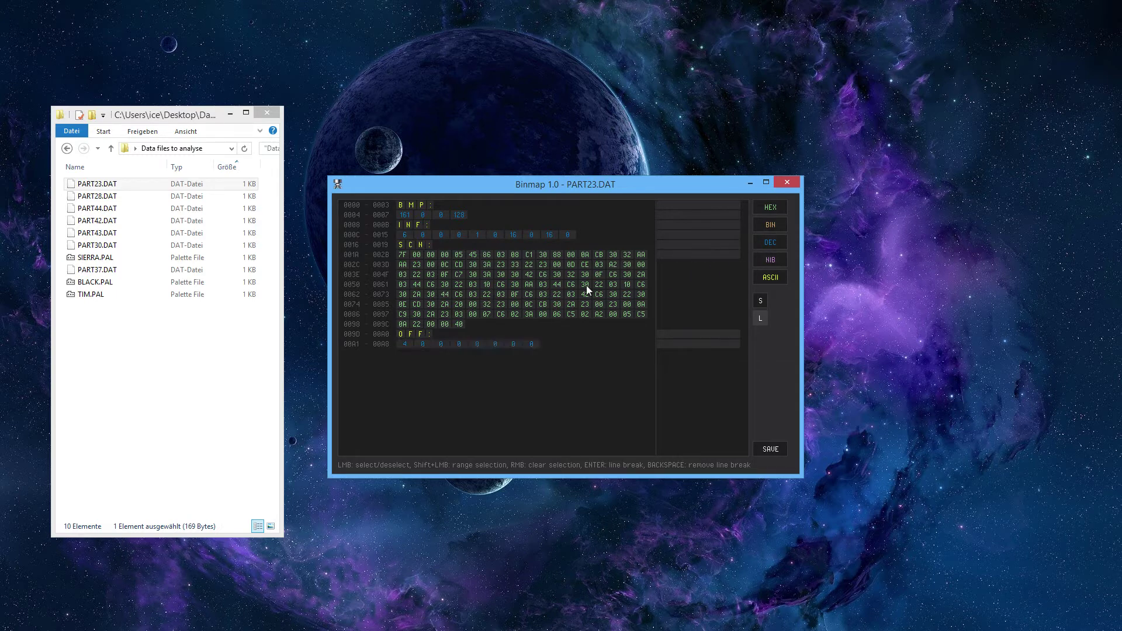
Step: Comment the four tag lines as "bmp header", "inf section", "scn section" and "off section"
left_click(671, 205)
type("bmp header")
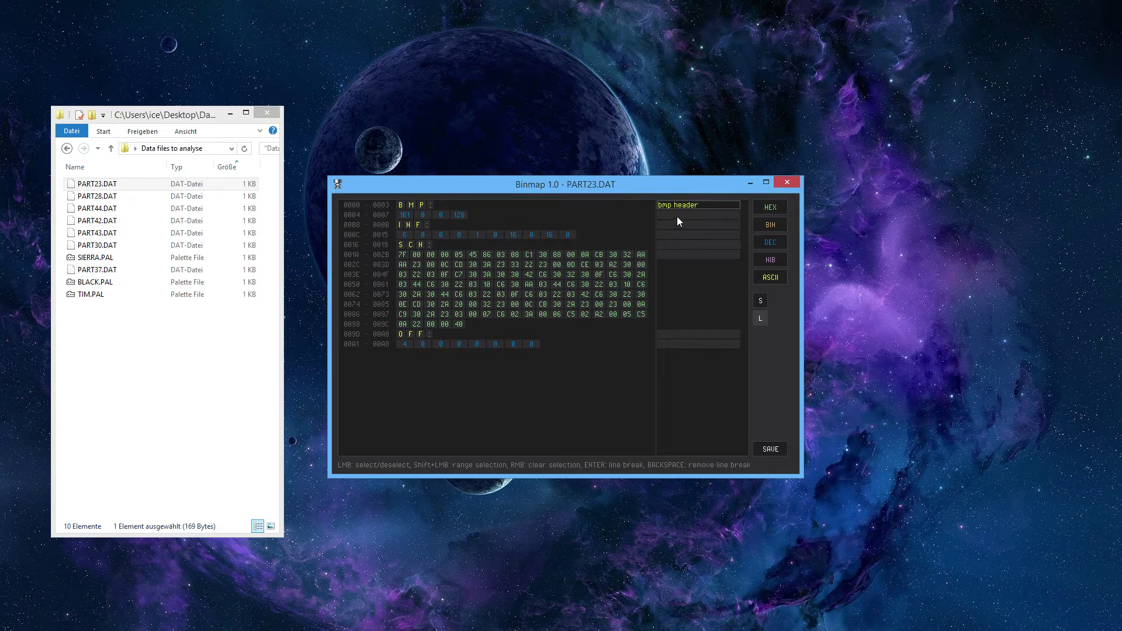
left_click(677, 215)
left_click(675, 225)
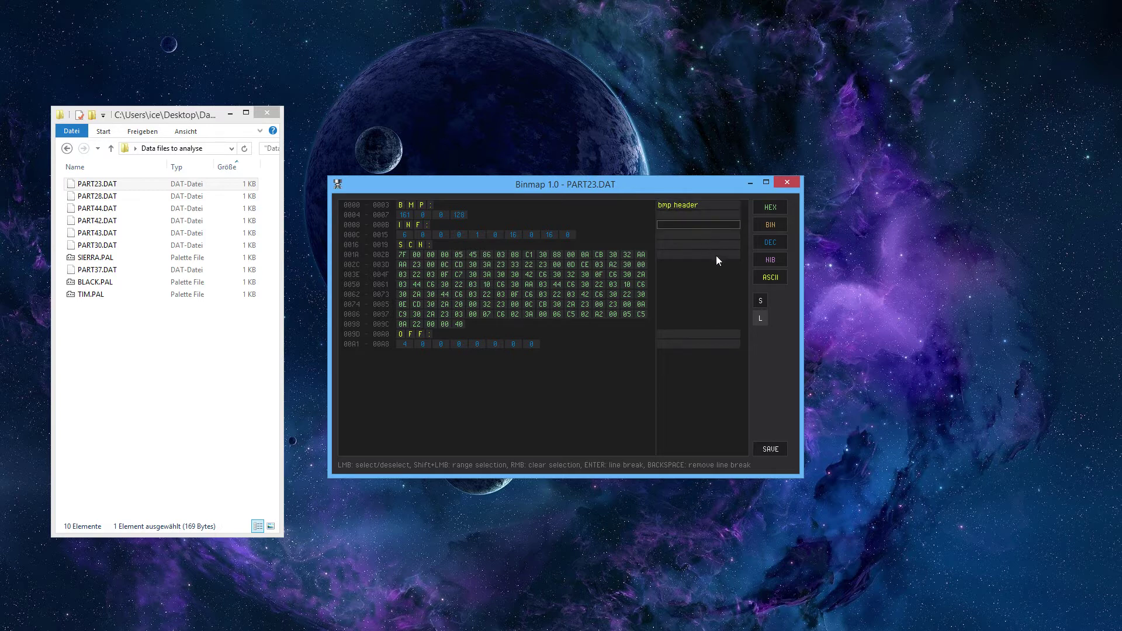
type("inf section")
left_click(685, 244)
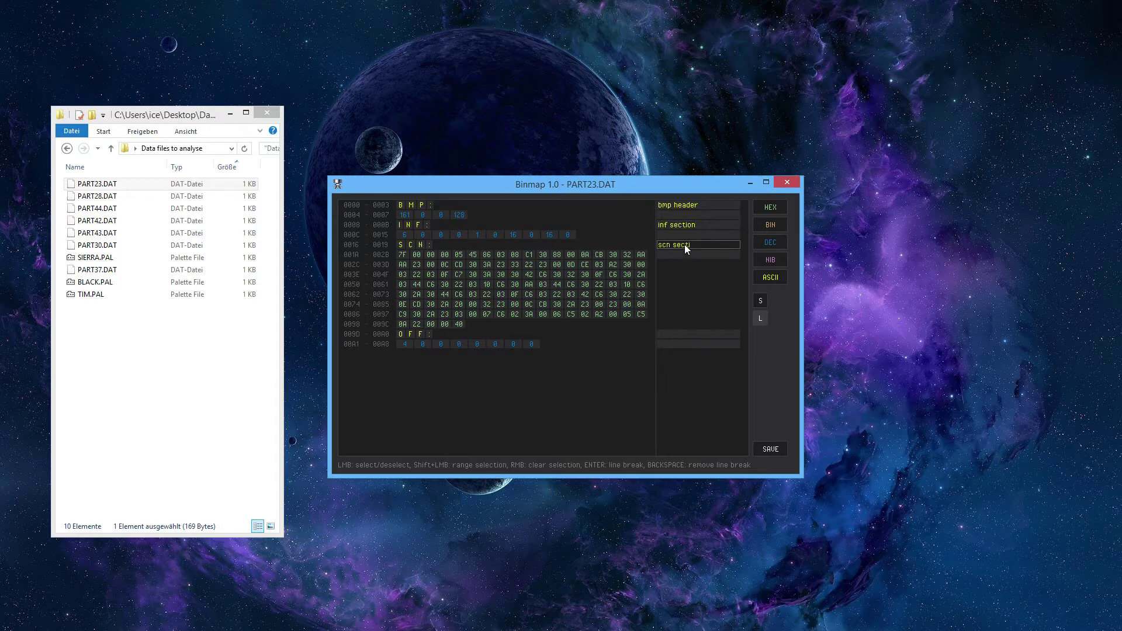
left_click(679, 334)
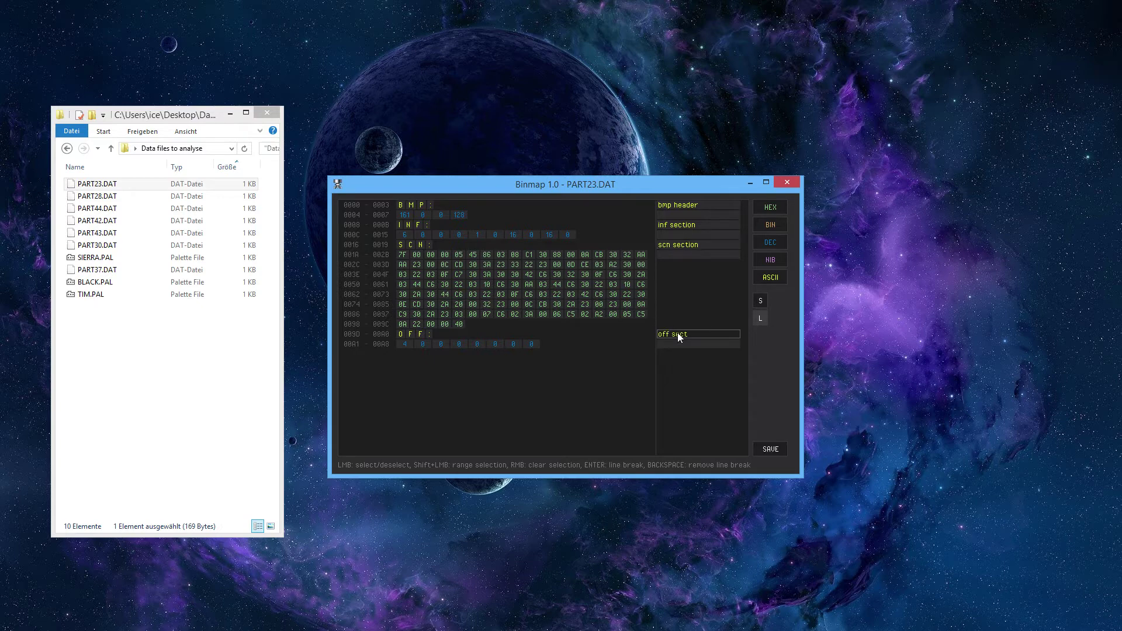
left_click(678, 377)
Step: Save the annotated map, close the window and reopen the map from PART23.DAT.binmap
left_click(768, 449)
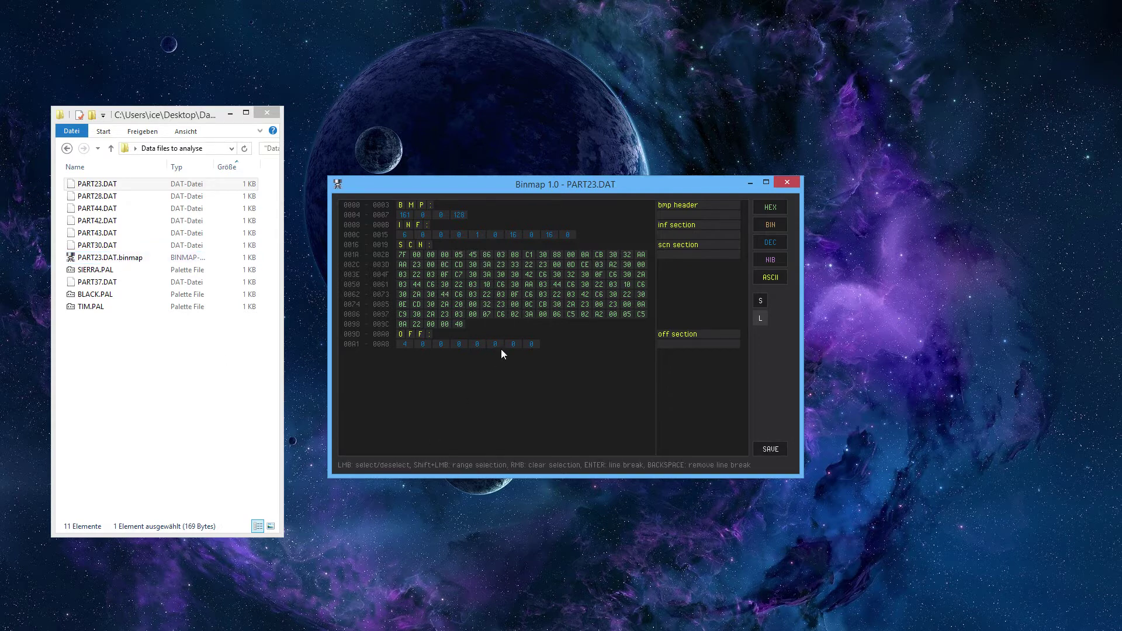
left_click(779, 184)
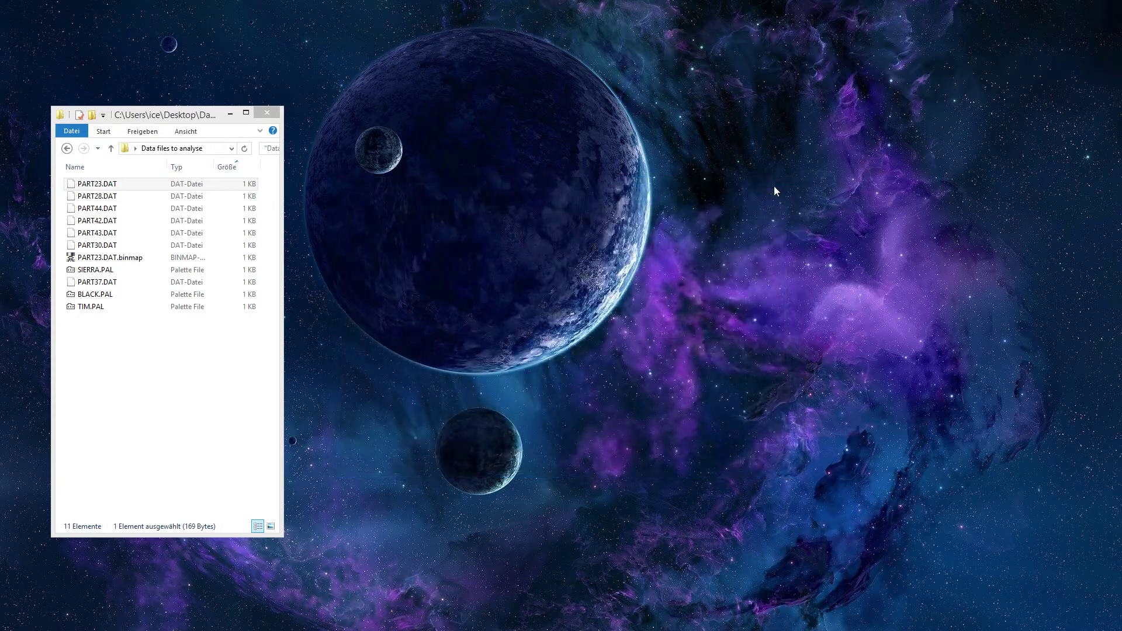
double_click(108, 258)
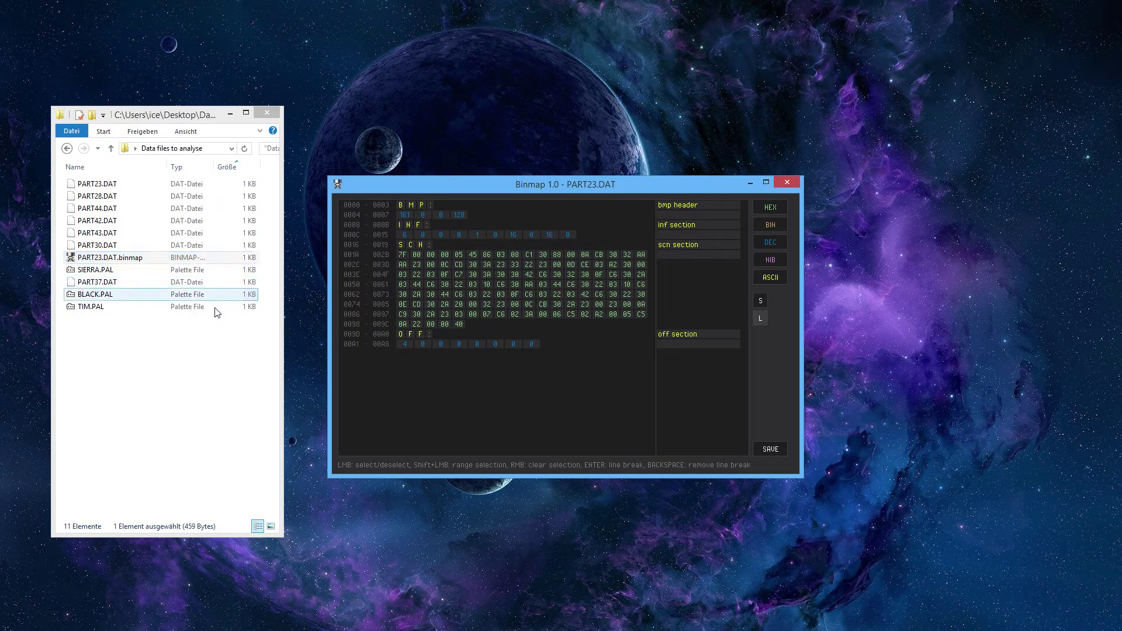
Step: Load PART43.DAT, switch back to PART23.DAT to check its saved map, and load PART43.DAT again
left_click_drag(97, 233, 426, 373)
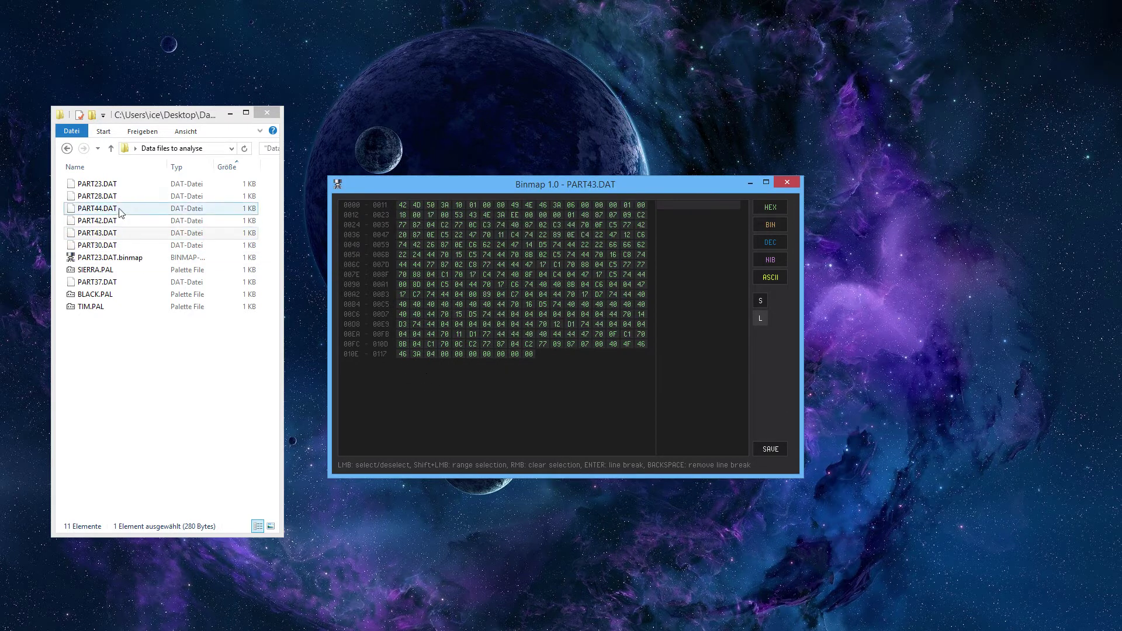
left_click_drag(92, 187, 471, 399)
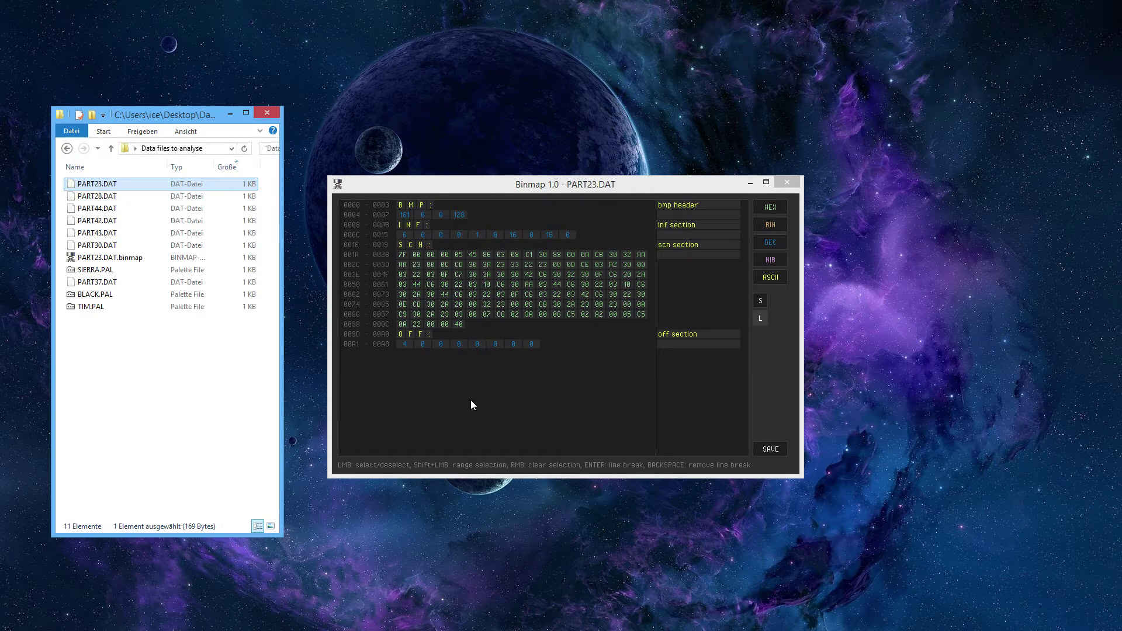
left_click_drag(93, 233, 445, 390)
Step: Rename PART23.DAT.binmap as test1.binmap and open the renamed map file
left_click(105, 258)
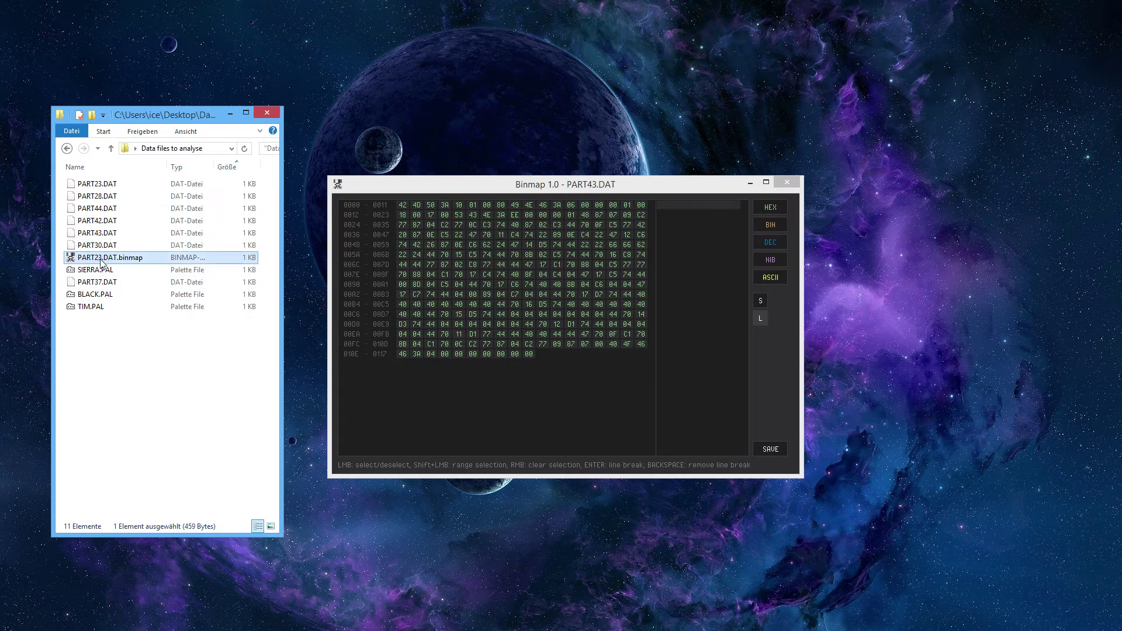
left_click(105, 259)
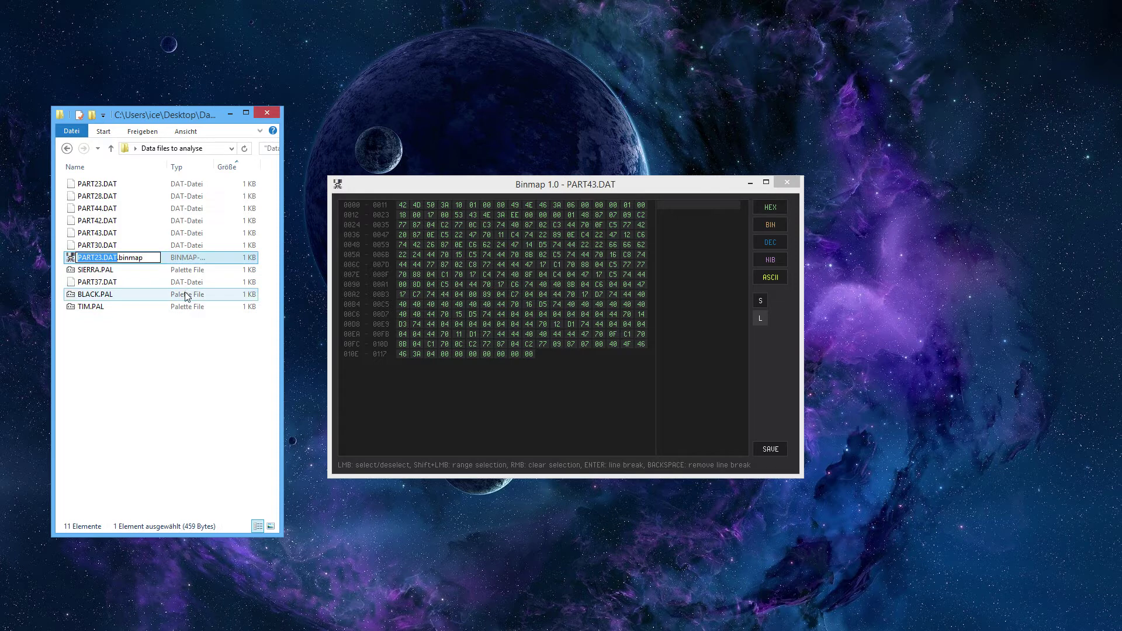
type("test1")
key("Return")
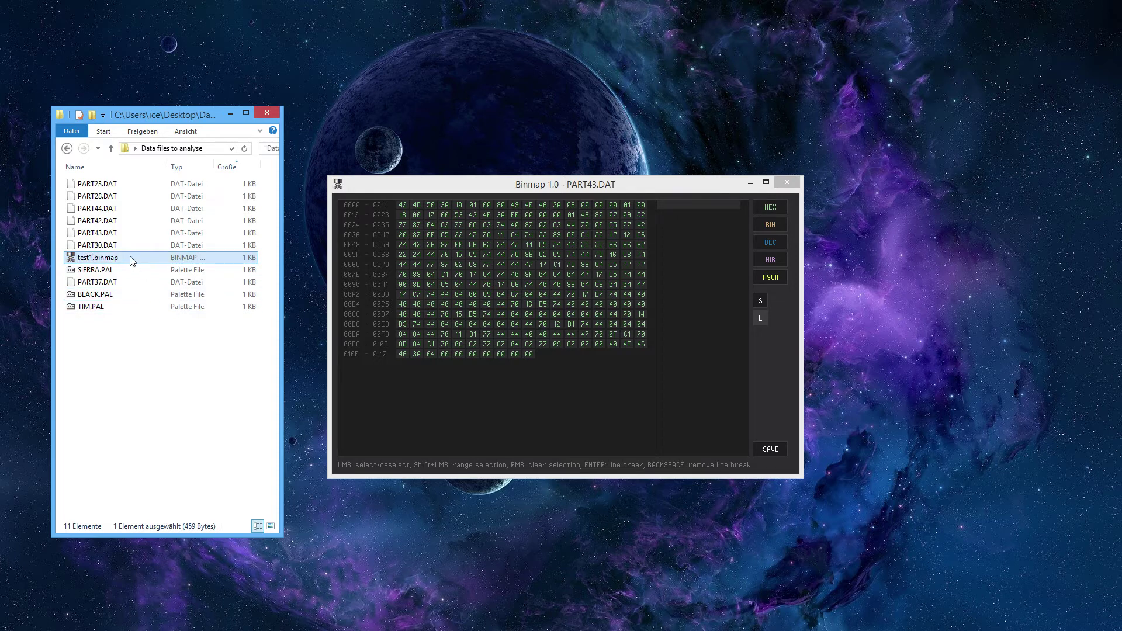
double_click(90, 259)
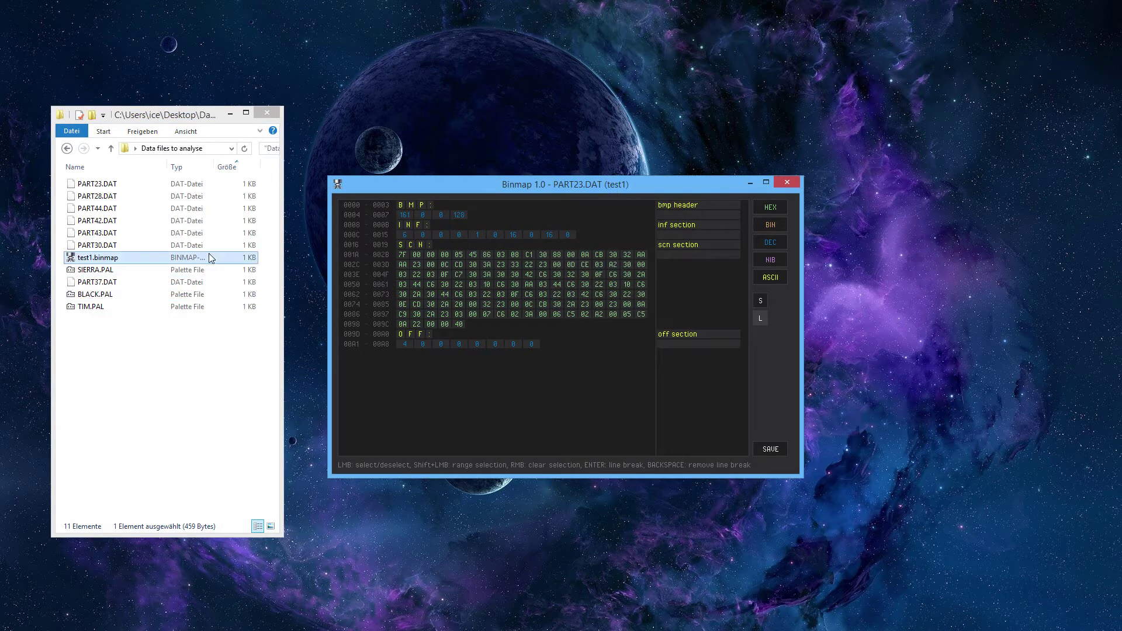
Step: Rename PART23.DAT as _PART23.DAT
left_click(94, 184)
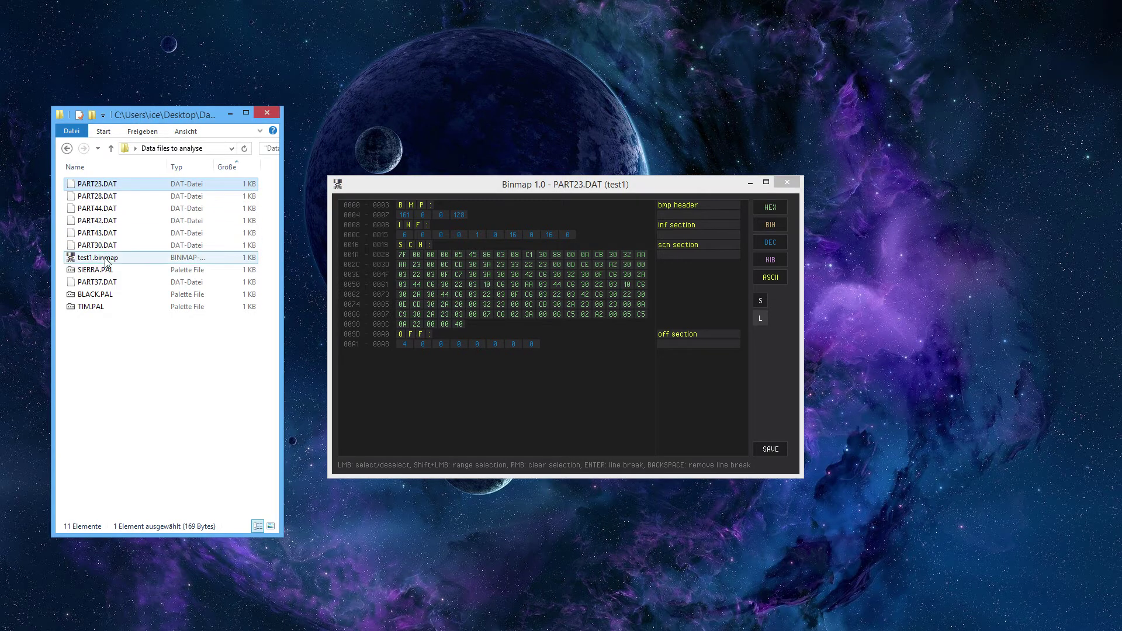
left_click(90, 184)
key("Home")
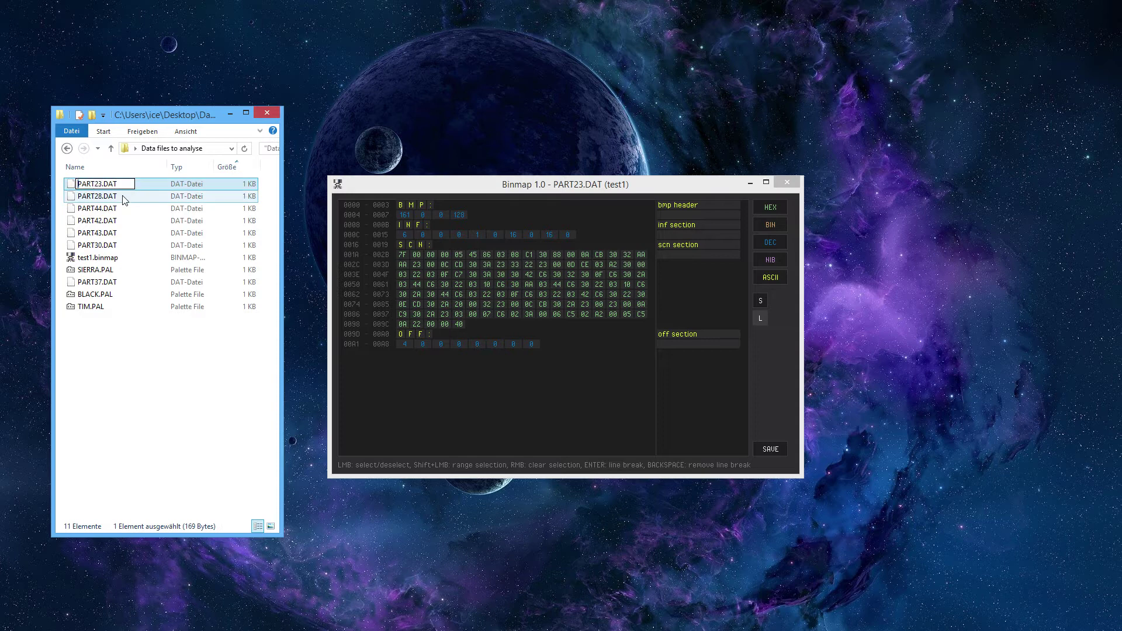
type("_")
key("Return")
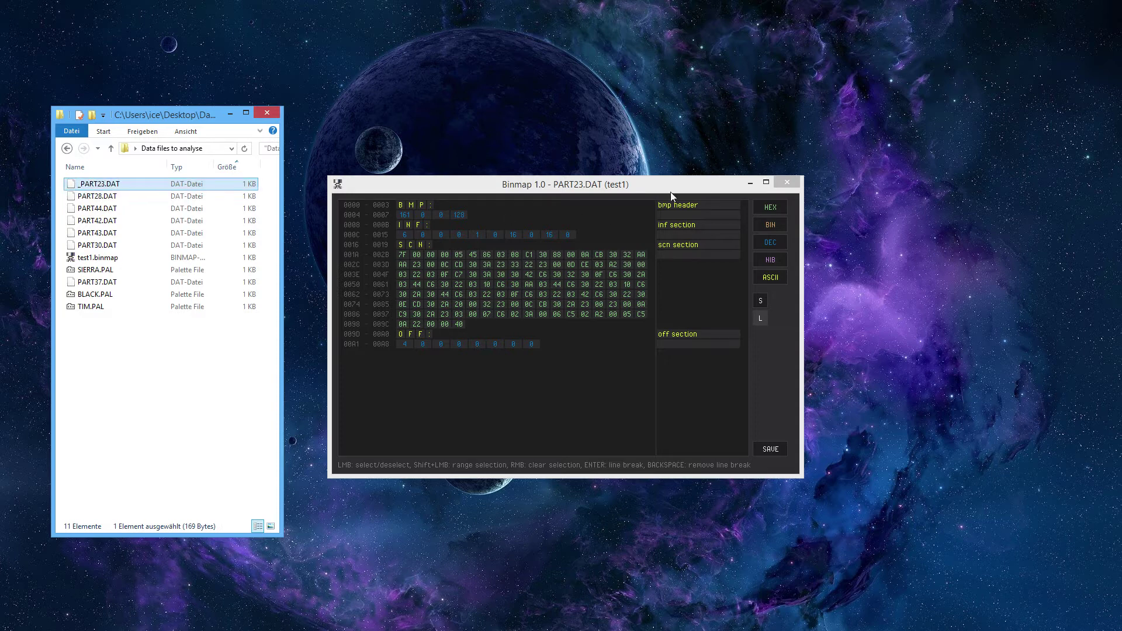
Step: Close the open map and try to reopen test1.binmap without its associated data file
left_click(789, 183)
double_click(98, 258)
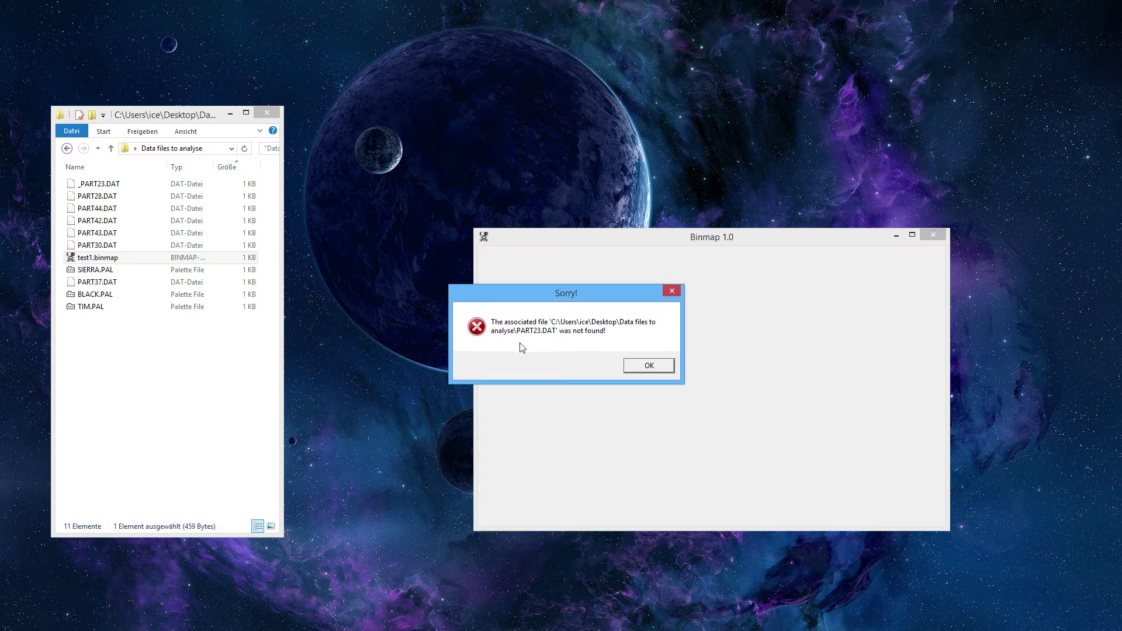
left_click(645, 366)
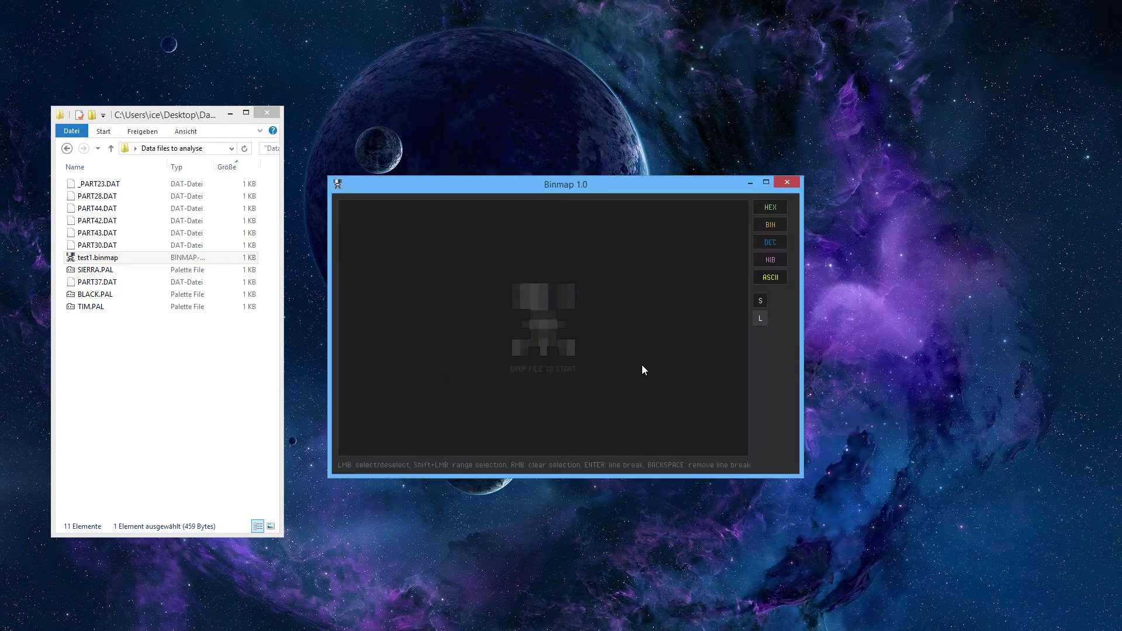
Step: Remove the leading underscore from _PART23.DAT to restore the name PART23.DAT
left_click(88, 184)
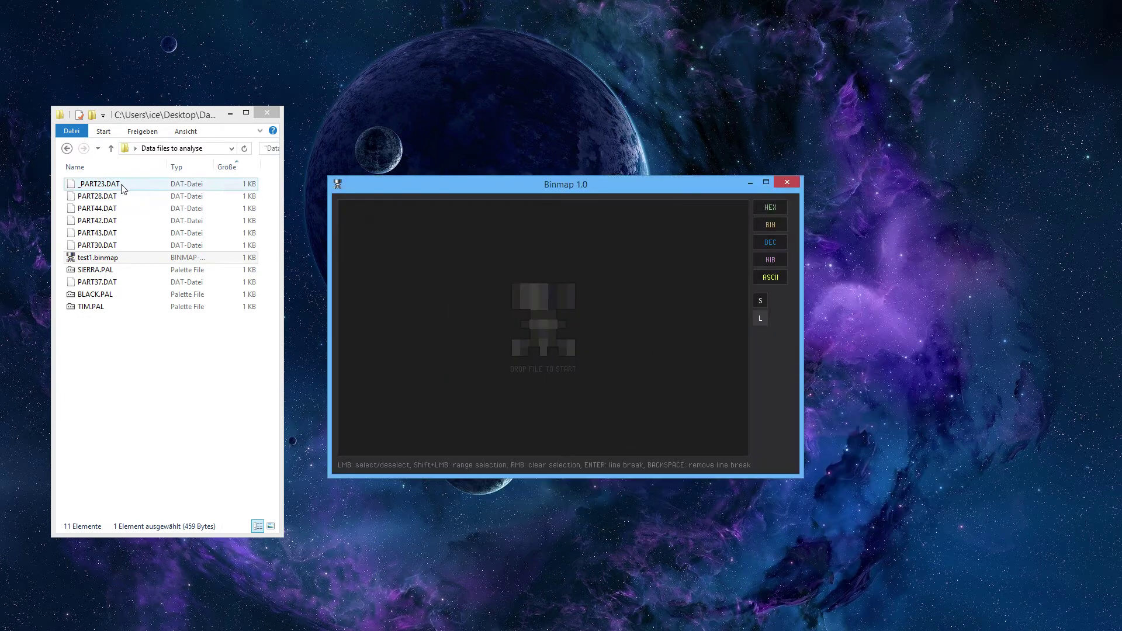
left_click(86, 184)
key("Home")
key("Delete")
key("Return")
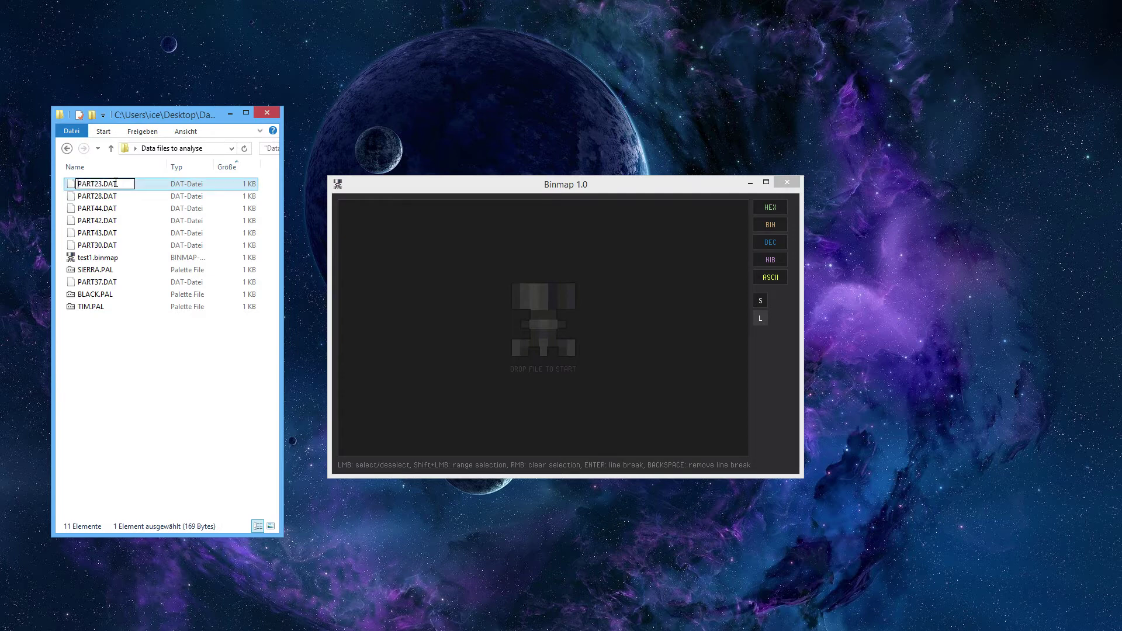
Step: Load PART23.DAT into the empty window and open test1.binmap over it
left_click_drag(116, 186, 431, 281)
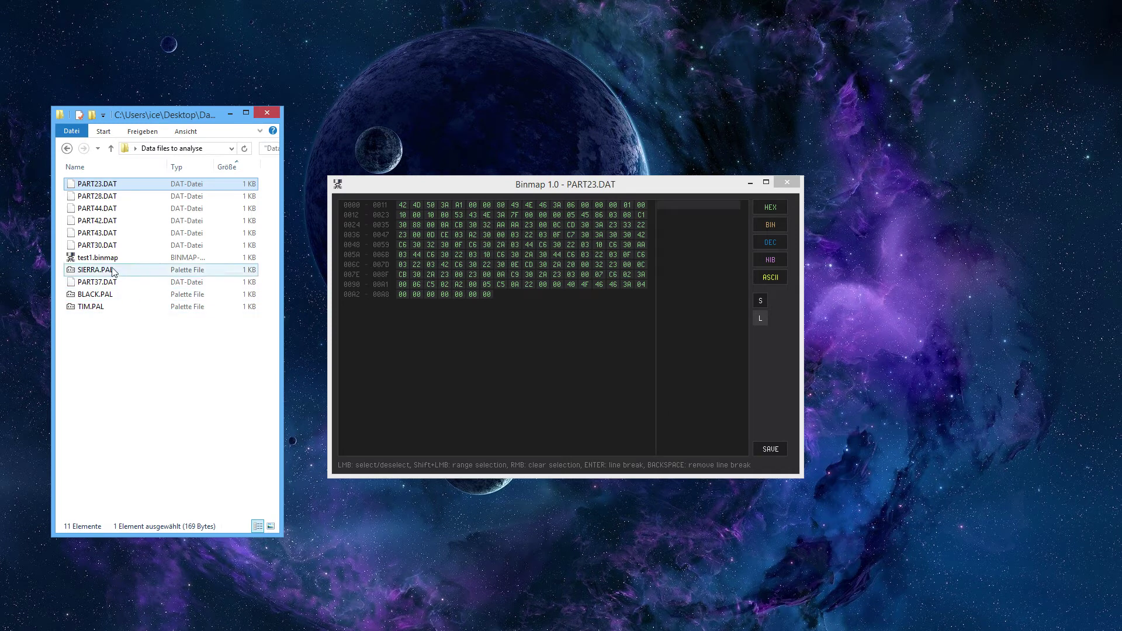
left_click_drag(107, 265, 448, 381)
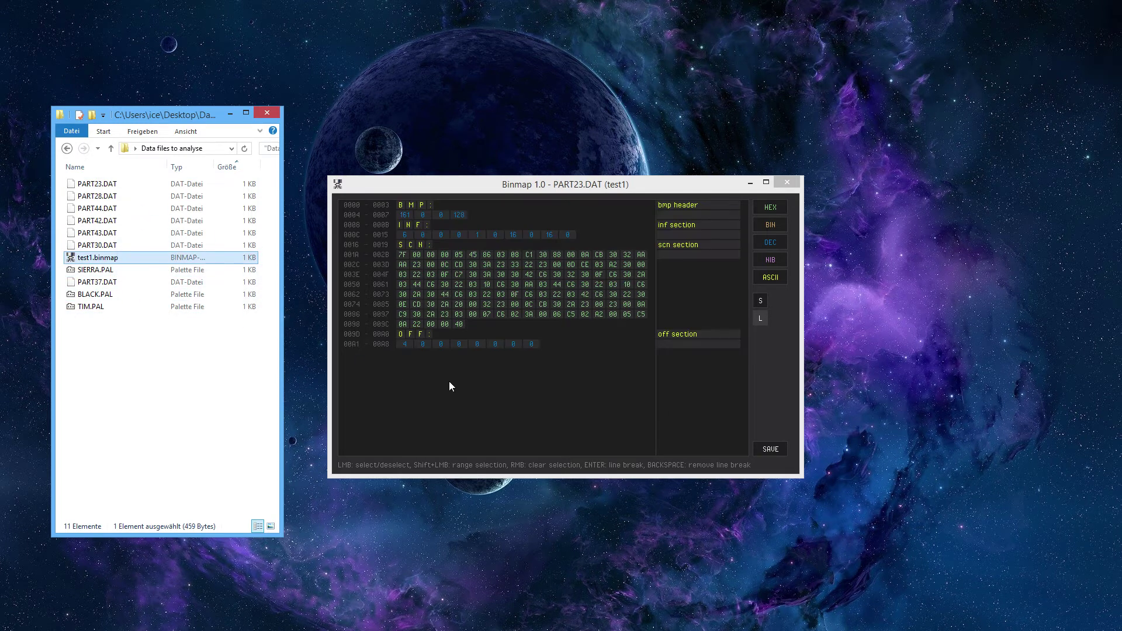
Step: Rename test1.binmap as PART23.binmap, reusing the base name copied from PART23.DAT
left_click(97, 185)
left_click(98, 186)
key("ctrl+c")
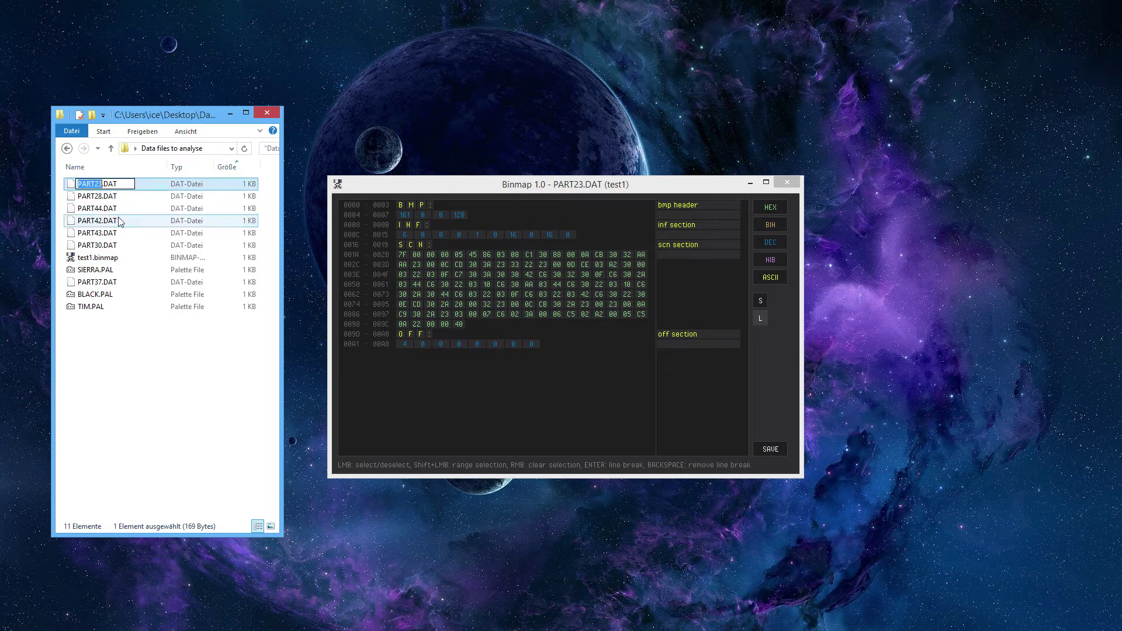
left_click(88, 259)
left_click(87, 263)
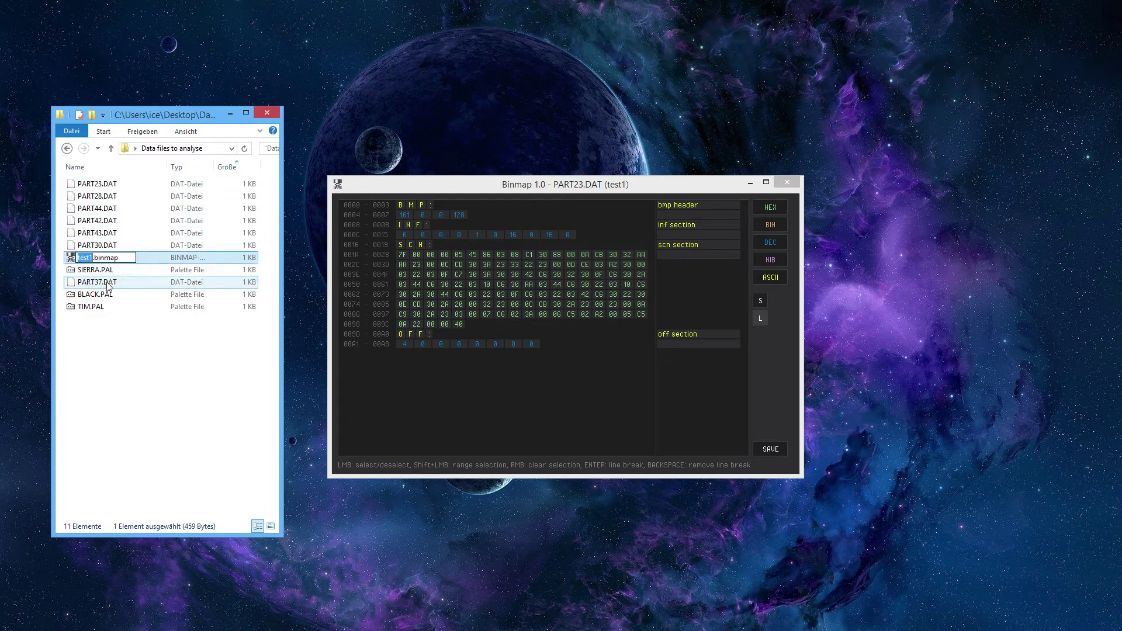
key("ctrl+v")
left_click(112, 348)
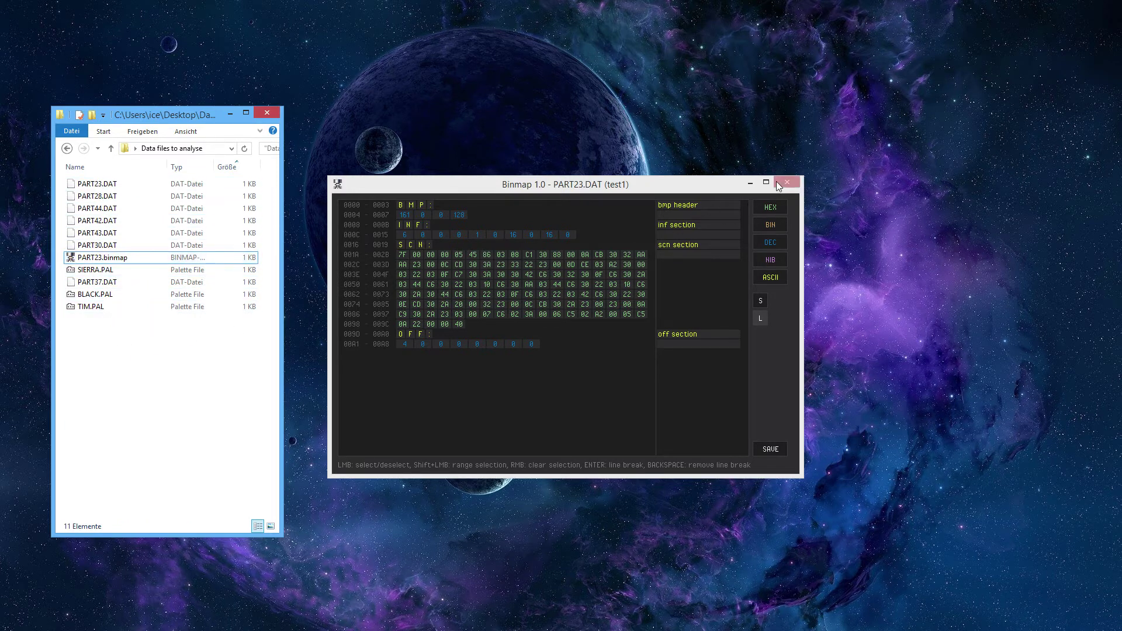
Step: Reopen the map from PART23.binmap, close it, and load PART23.DAT on its own into an empty window
left_click(778, 185)
double_click(195, 261)
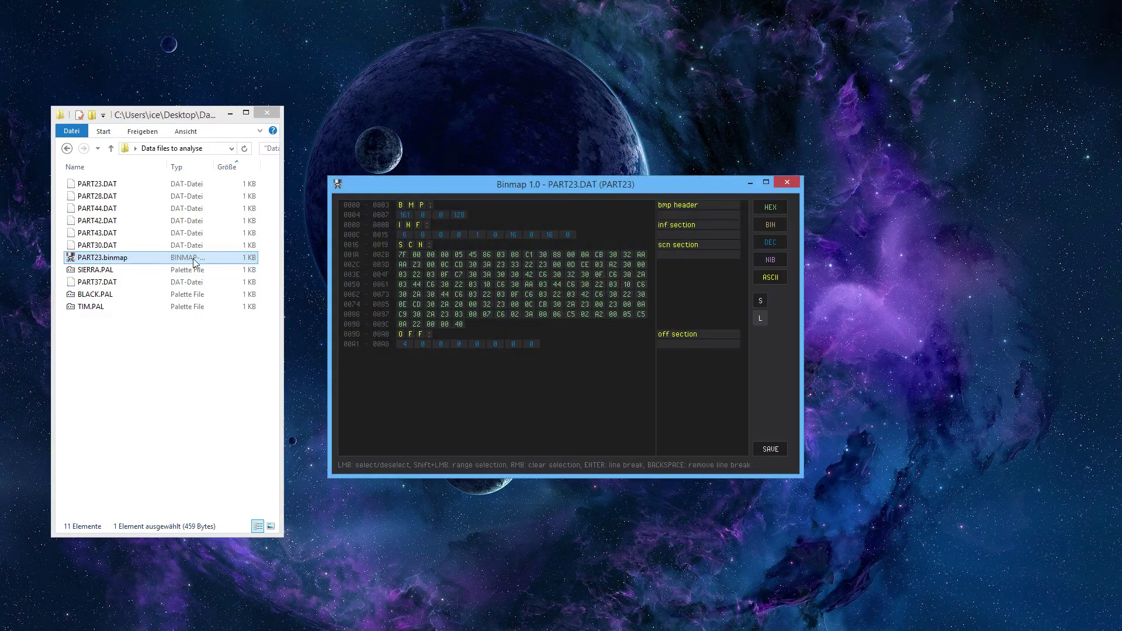
left_click(784, 183)
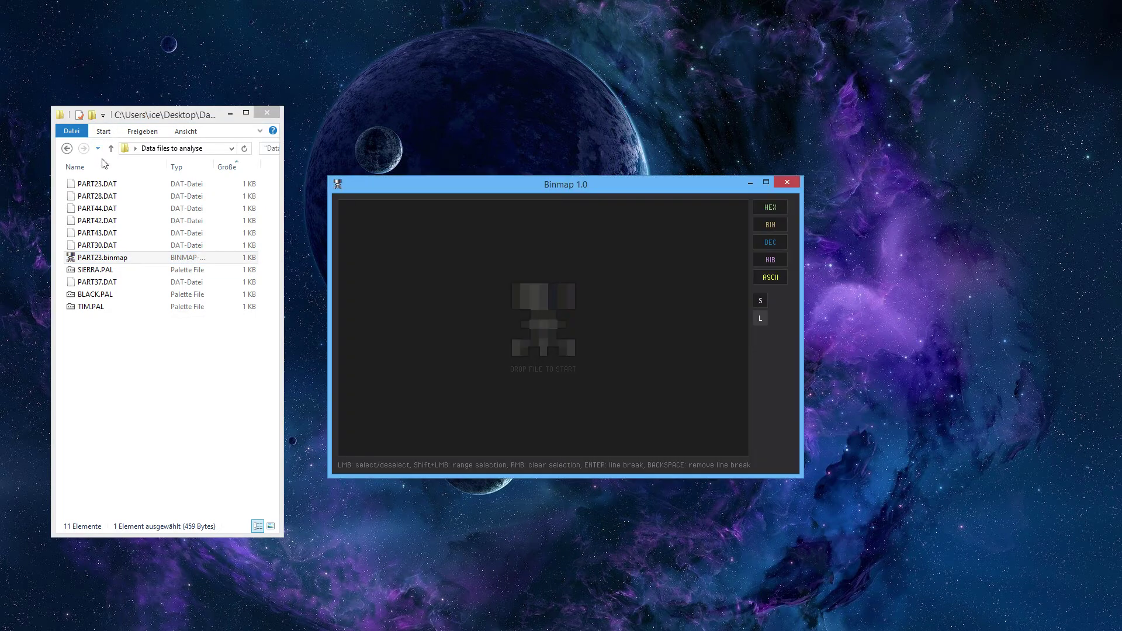
left_click(106, 184)
left_click_drag(106, 187, 492, 288)
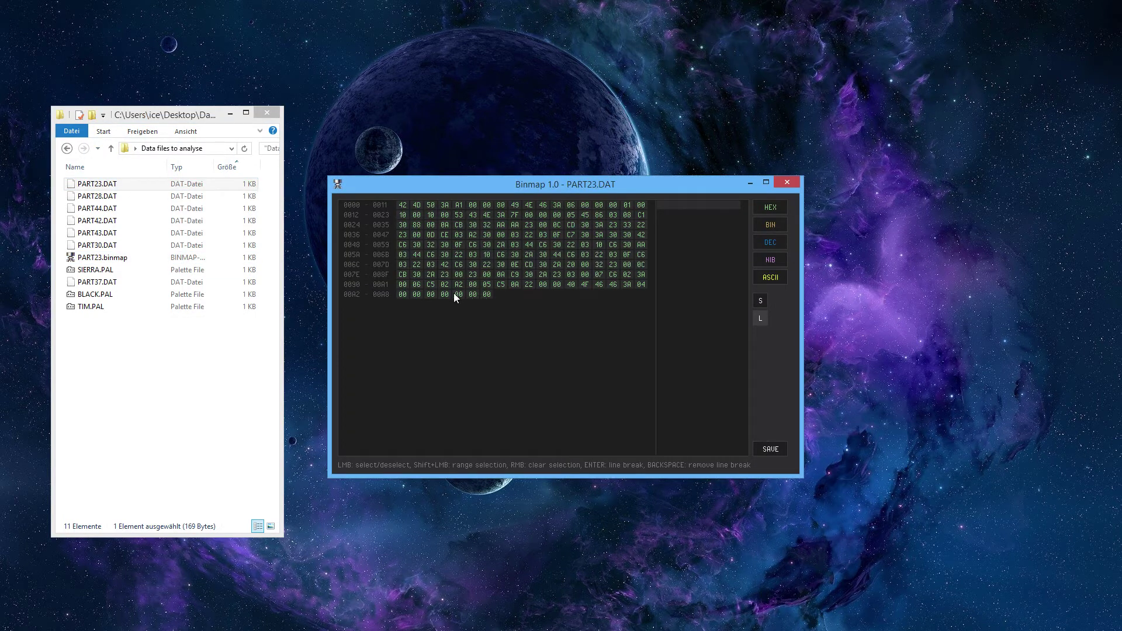
Step: Rename PART23.binmap as PART23.DAT.binmap so it carries the full name of its data file
left_click(114, 257)
left_click(101, 258)
left_click(101, 257)
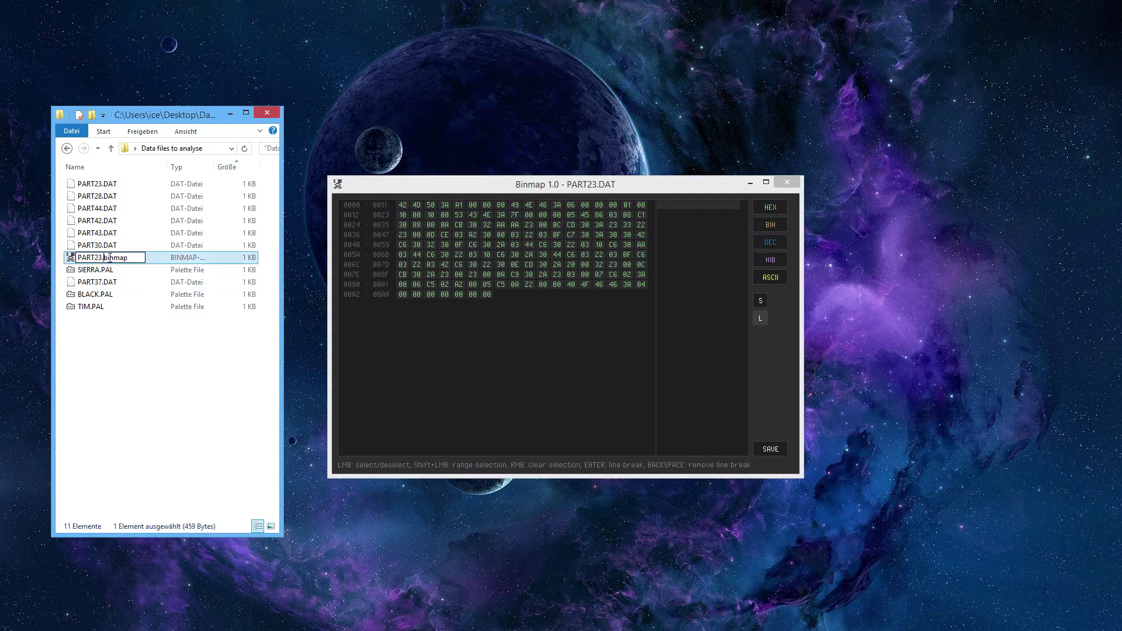
type("DAT.")
key("Return")
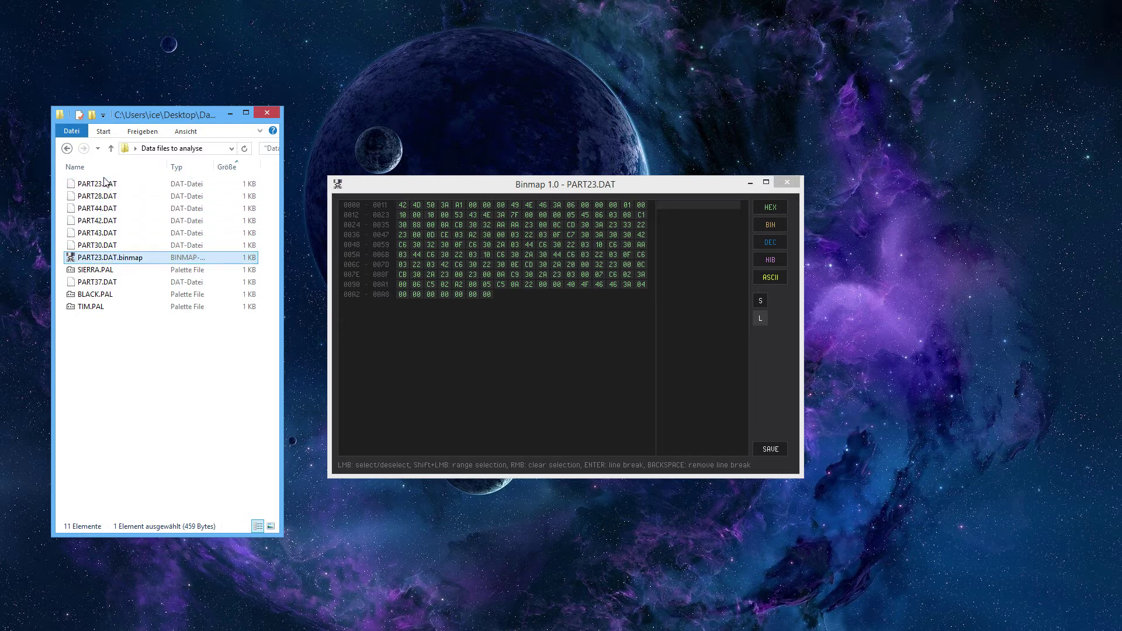
Step: Load PART23.DAT into the open window, then close it and reopen the map from PART23.DAT.binmap
left_click_drag(104, 184, 434, 347)
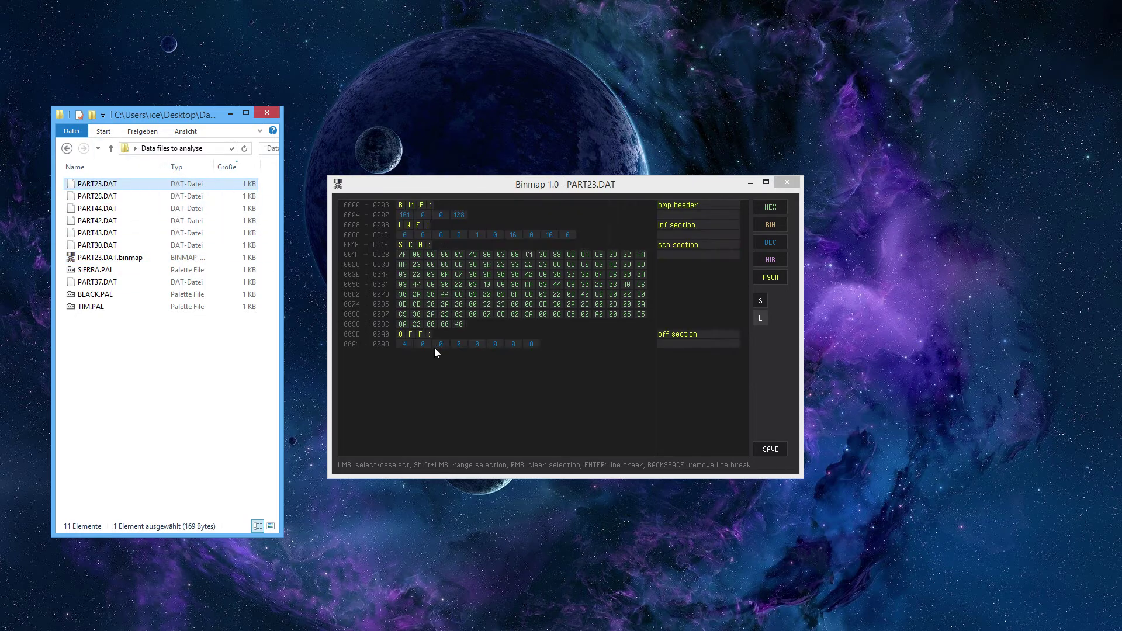
left_click(787, 183)
double_click(110, 257)
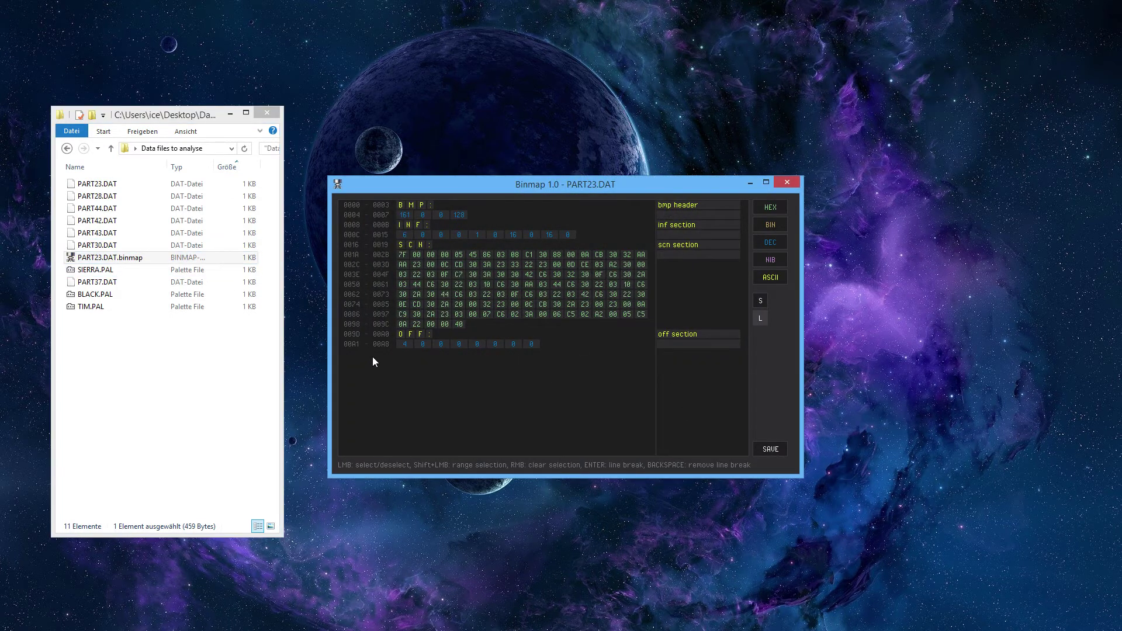
Step: Load TIM.PAL and display its bytes from the start through the last non-zero value of the first block as ASCII
left_click_drag(86, 305, 455, 376)
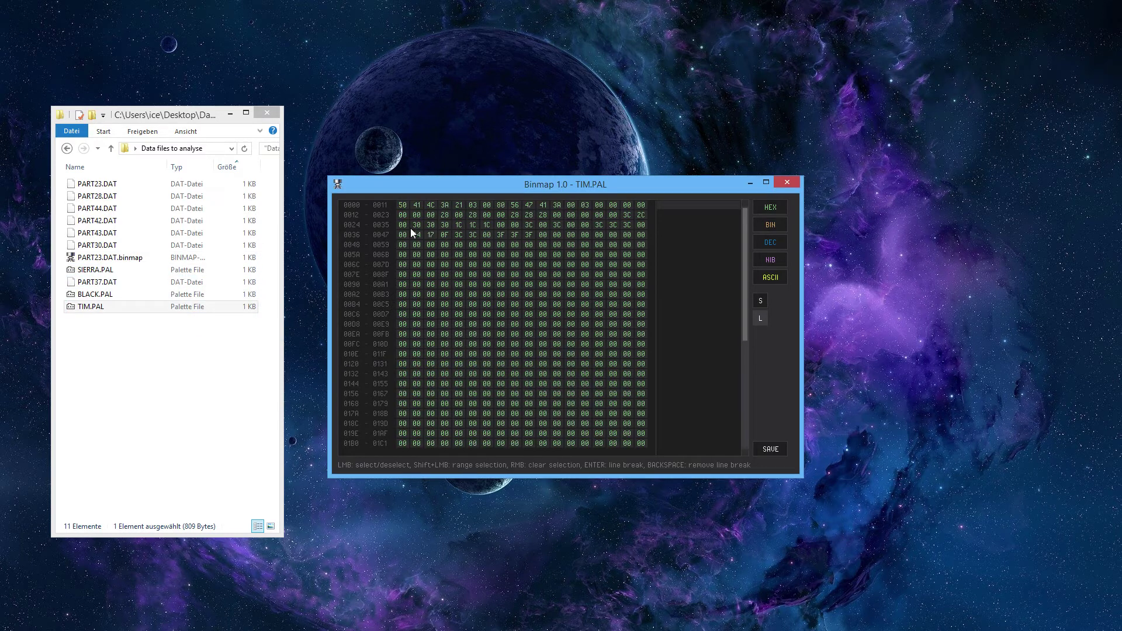
left_click(402, 206)
left_click(528, 235, "shift")
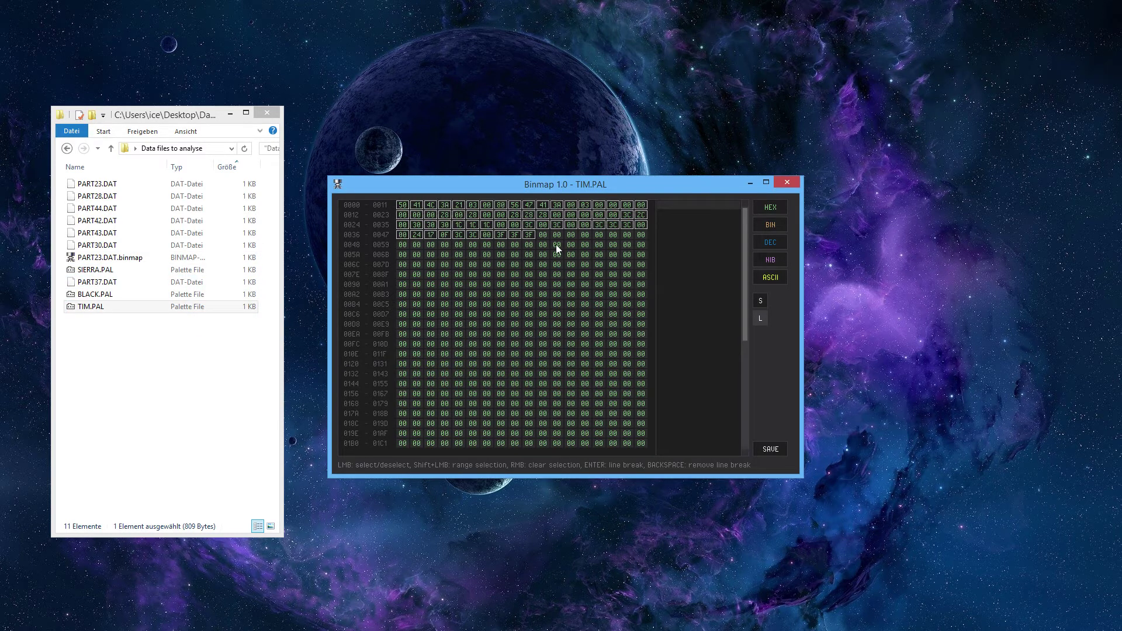
left_click(772, 279)
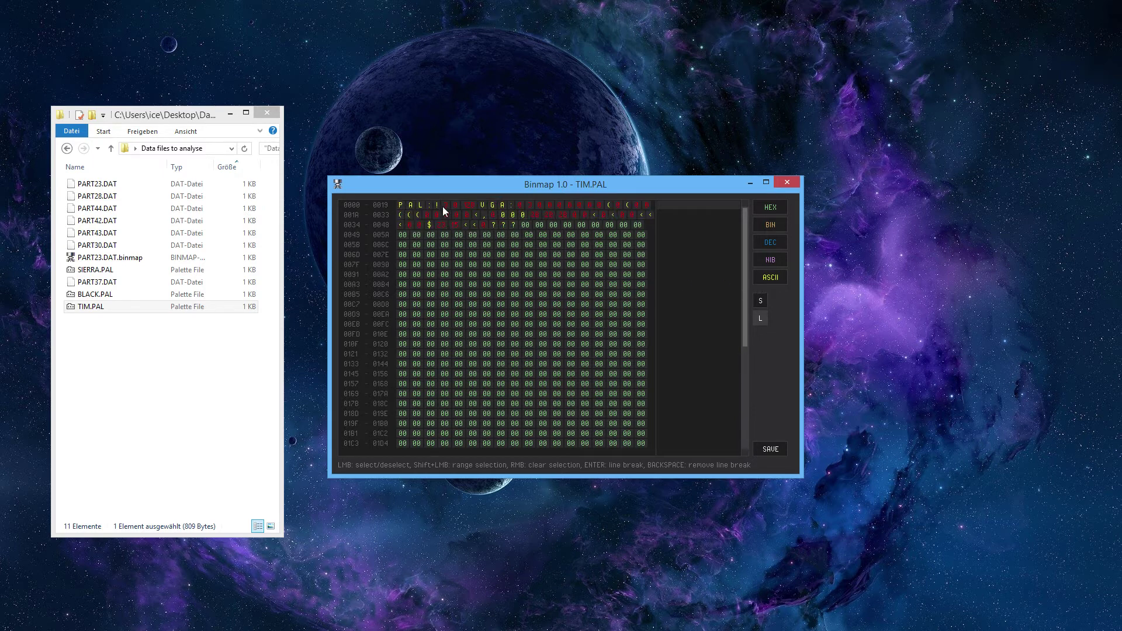
Step: Insert line breaks so that PAL:, the four bytes after it, VGA: and the data following VGA: each start a line
key("Return")
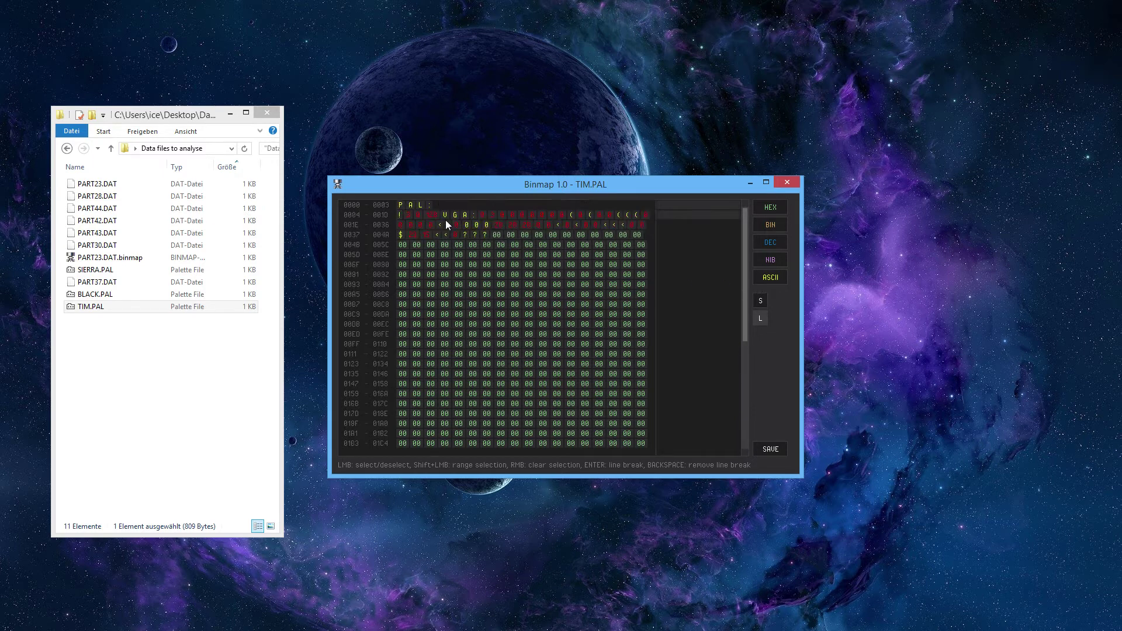
key("Return")
left_click(437, 226)
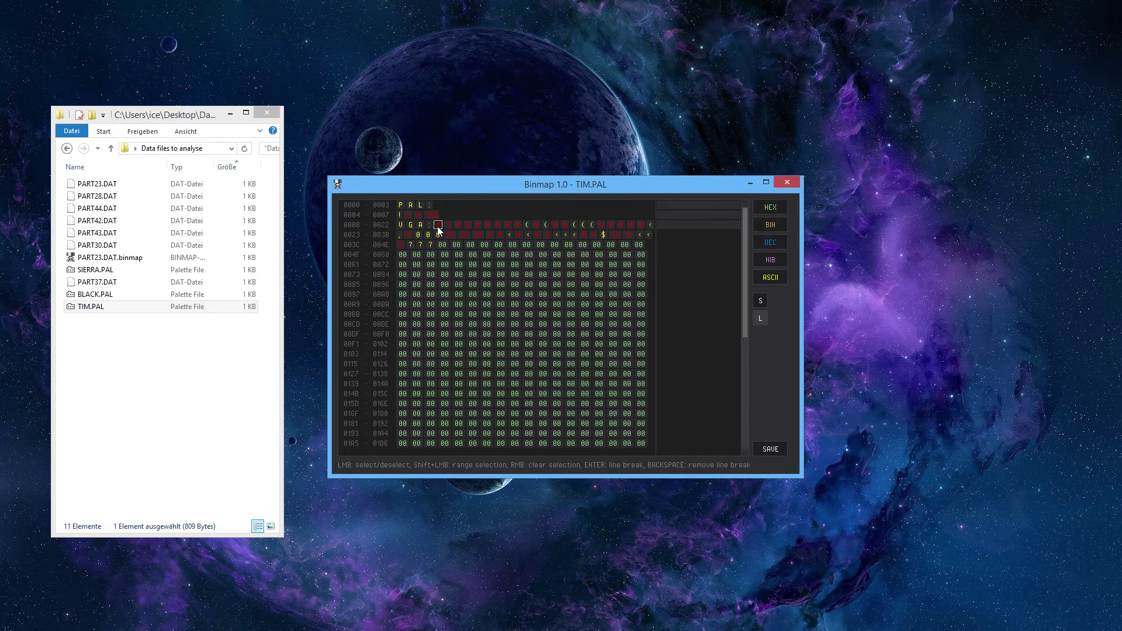
key("Return")
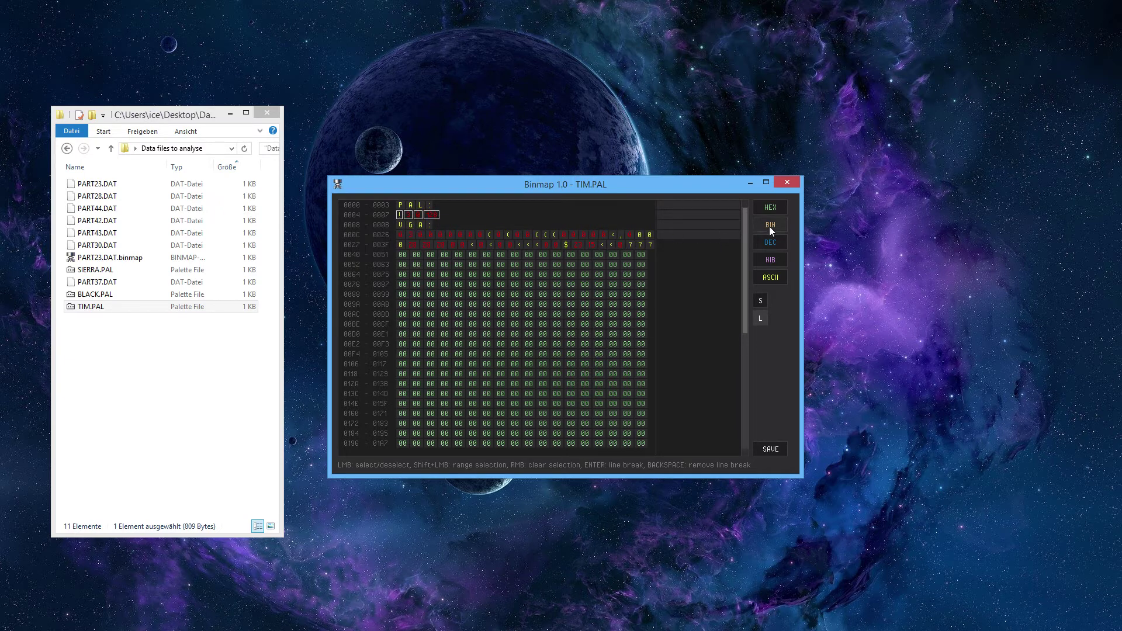
Step: Display the four bytes after PAL: and the visible data block after VGA: as decimal values
left_click(763, 243)
right_click(416, 263)
left_click(637, 444, "shift")
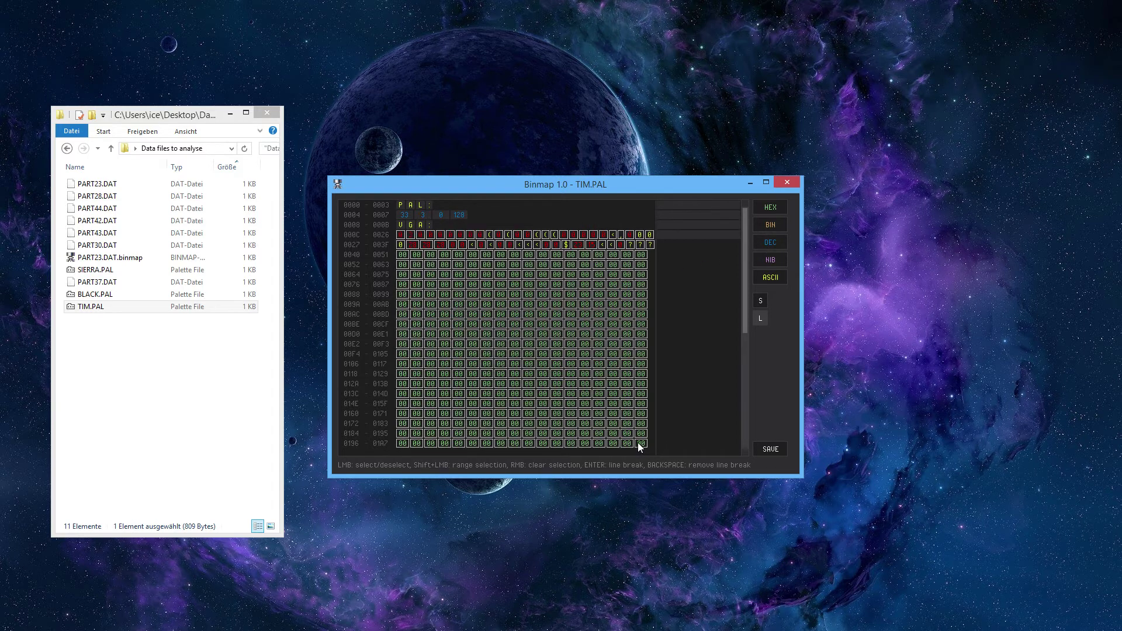
left_click(767, 243)
right_click(468, 293)
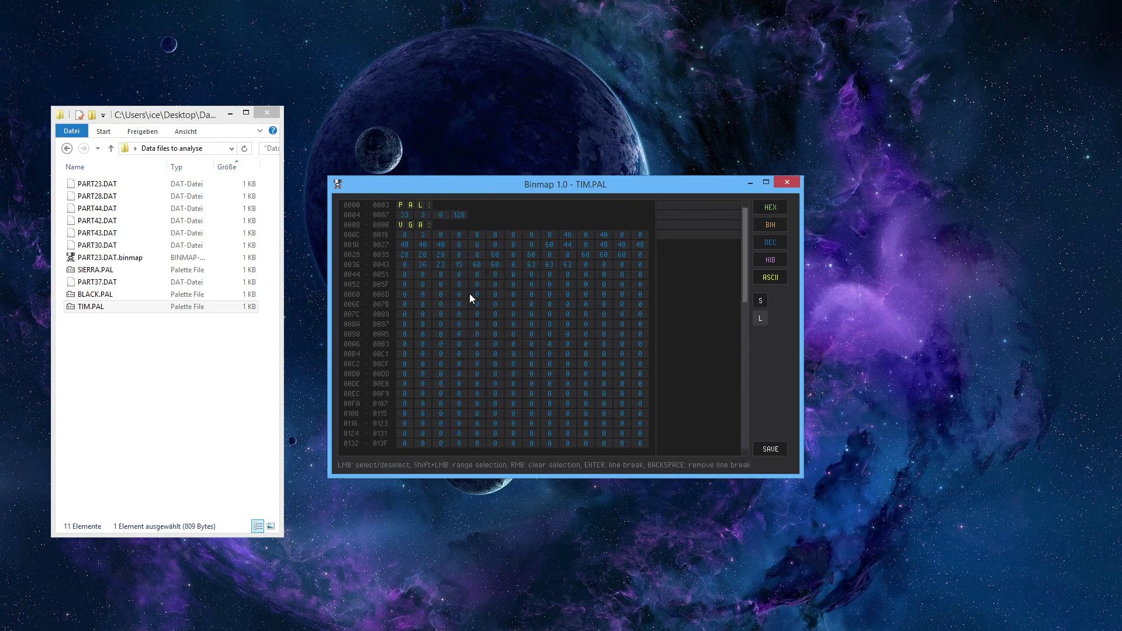
Step: Display all remaining hexadecimal bytes through the end of TIM.PAL as decimal values and clear the selection
scroll(483, 320, "down", 5)
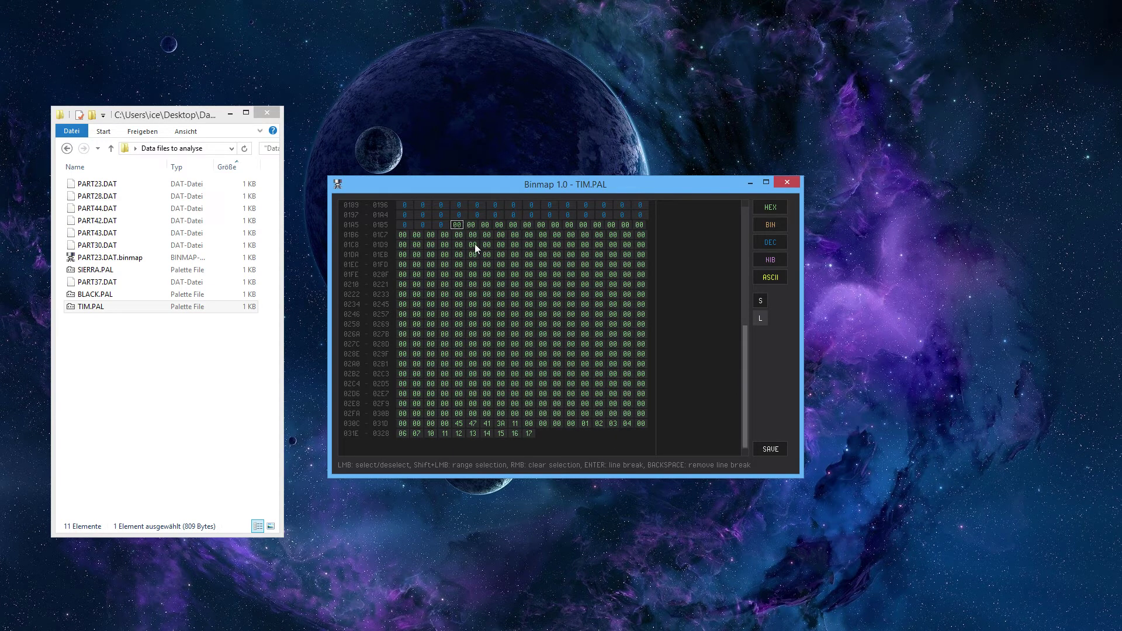
left_click(531, 431, "shift")
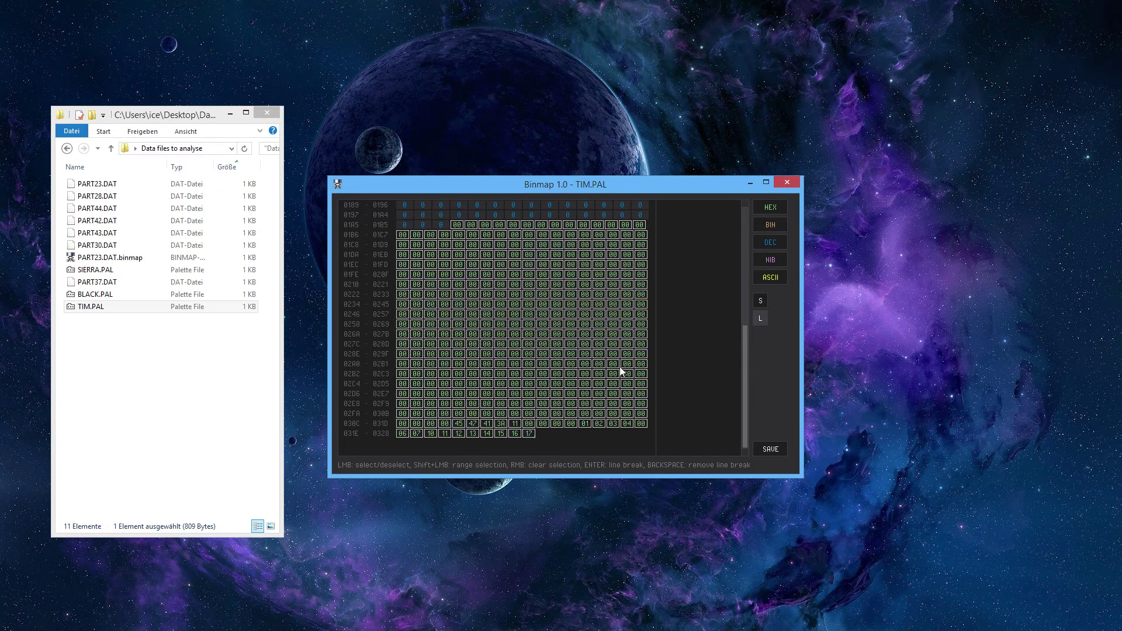
left_click(770, 242)
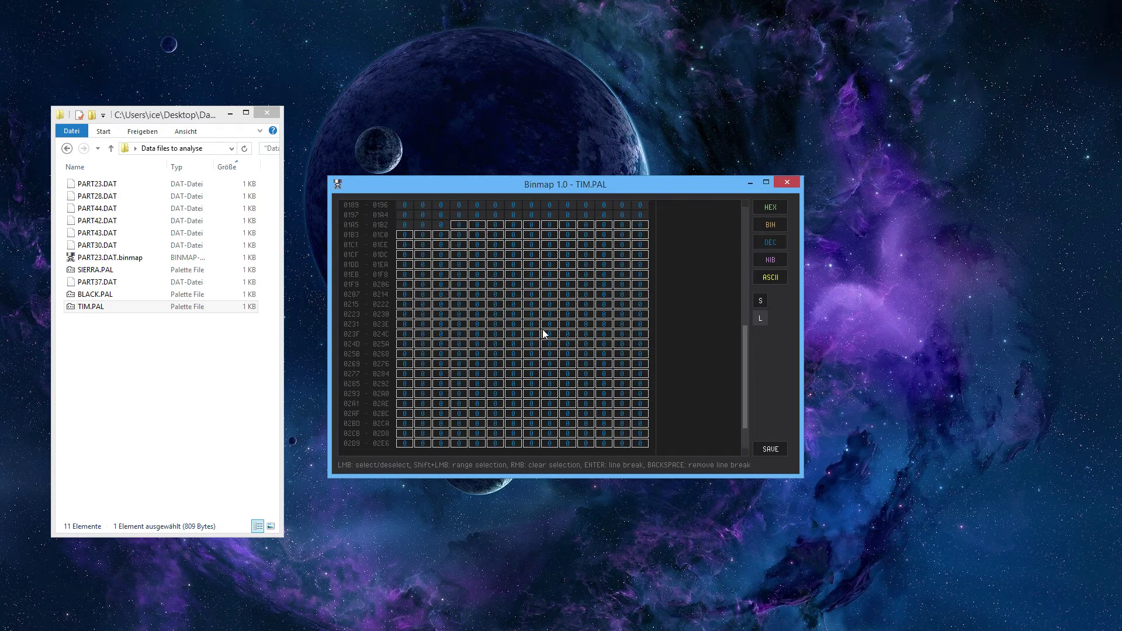
scroll(527, 317, "down", 2)
right_click(523, 356)
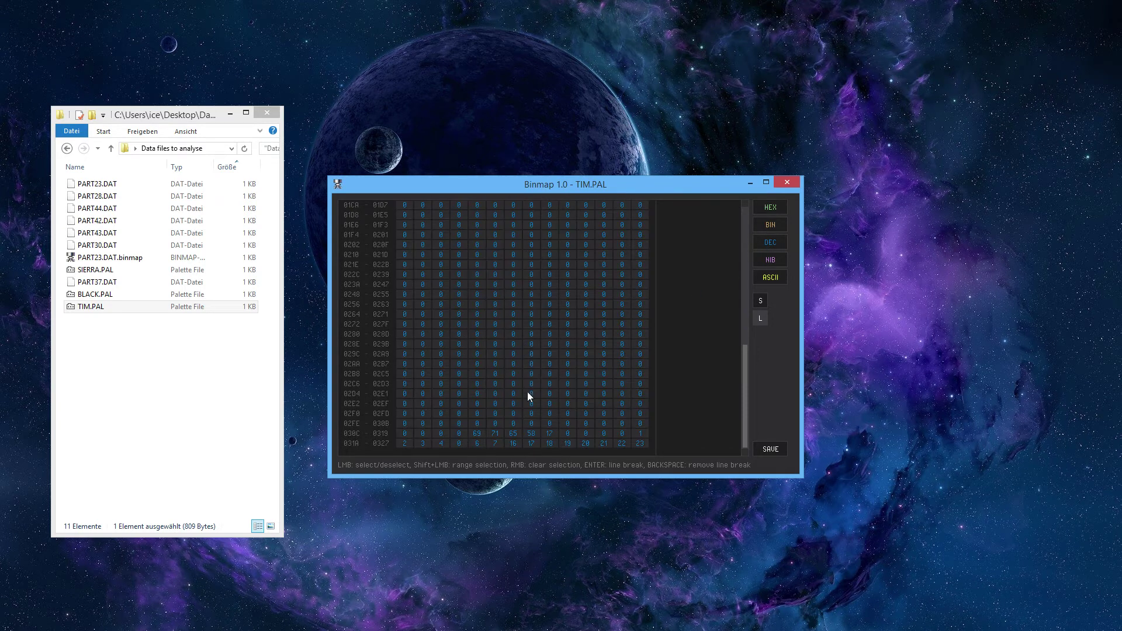
Step: Switch to the small display size and show the final bytes, starting with the value 69 on the second-to-last line, as ASCII
left_click(759, 301)
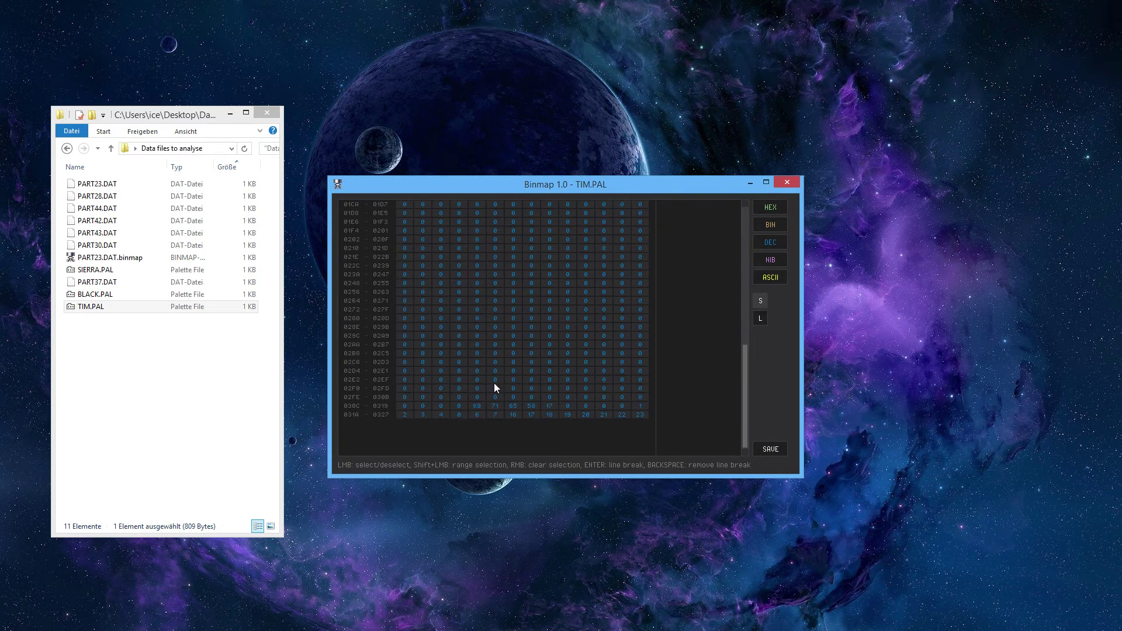
left_click(476, 406)
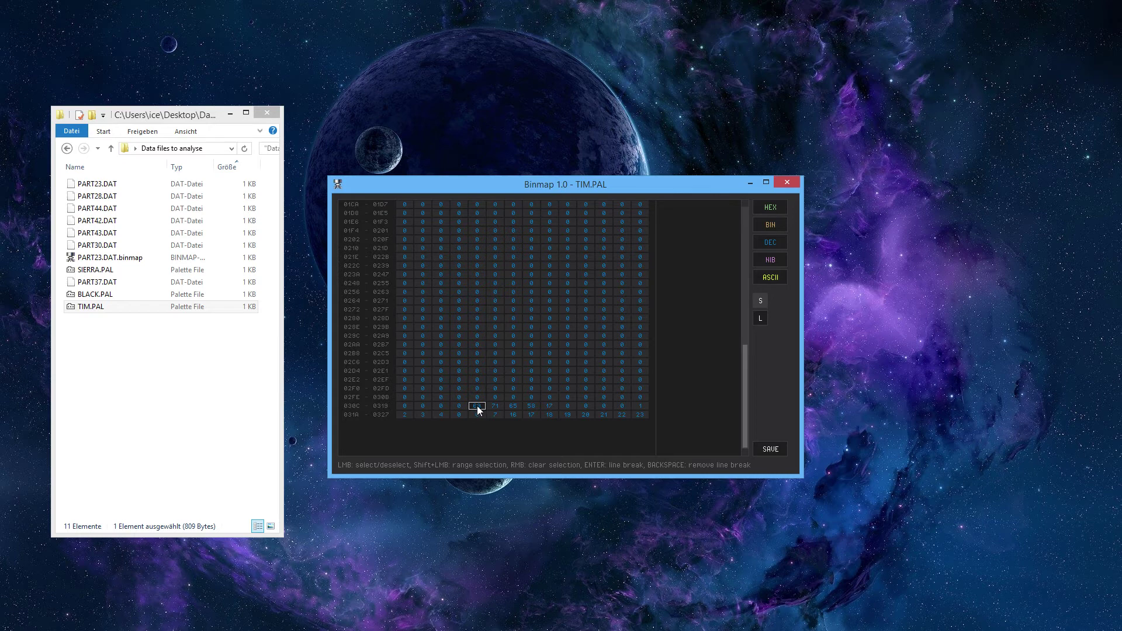
left_click(642, 415, "shift")
left_click(770, 277)
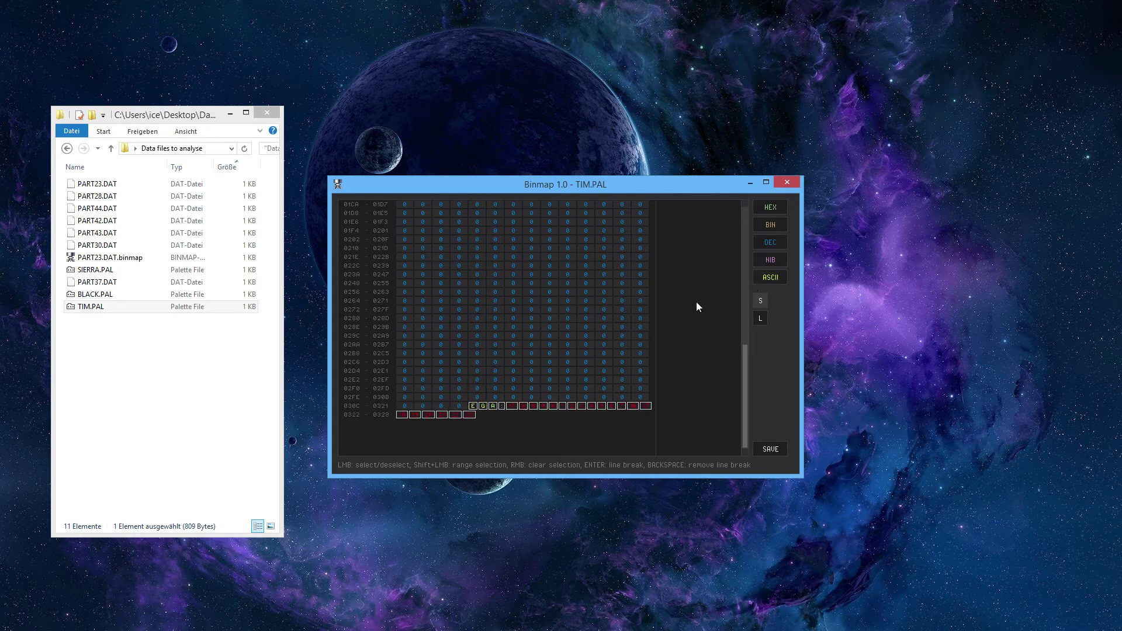
right_click(502, 381)
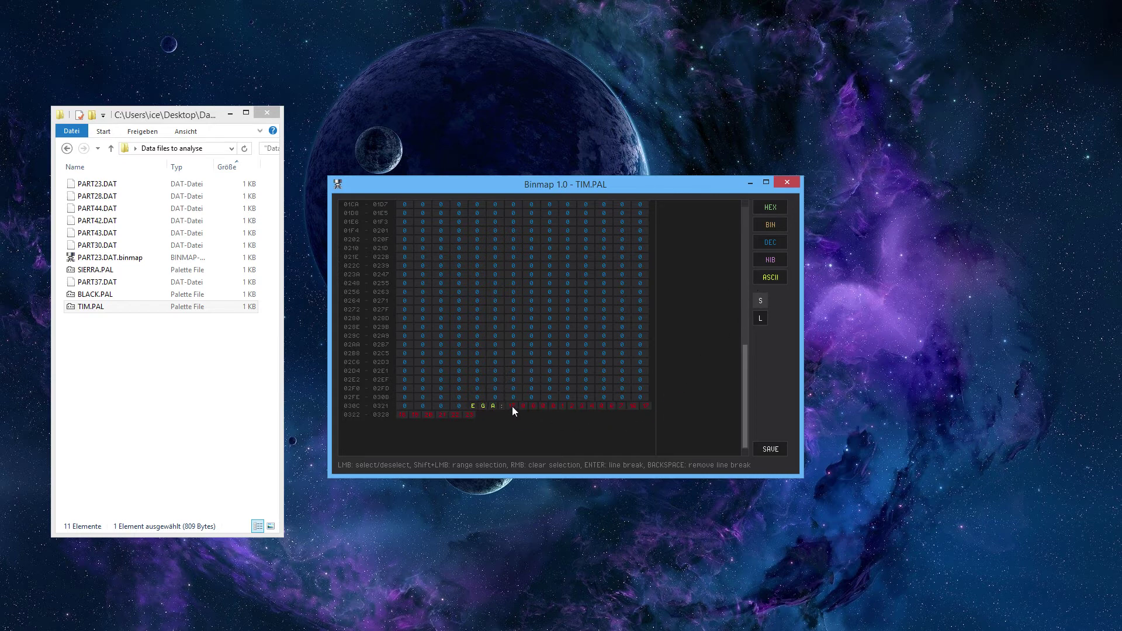
Step: Put EGA: on its own line with line breaks before and after it, and annotate that line "ega section"
key("Return")
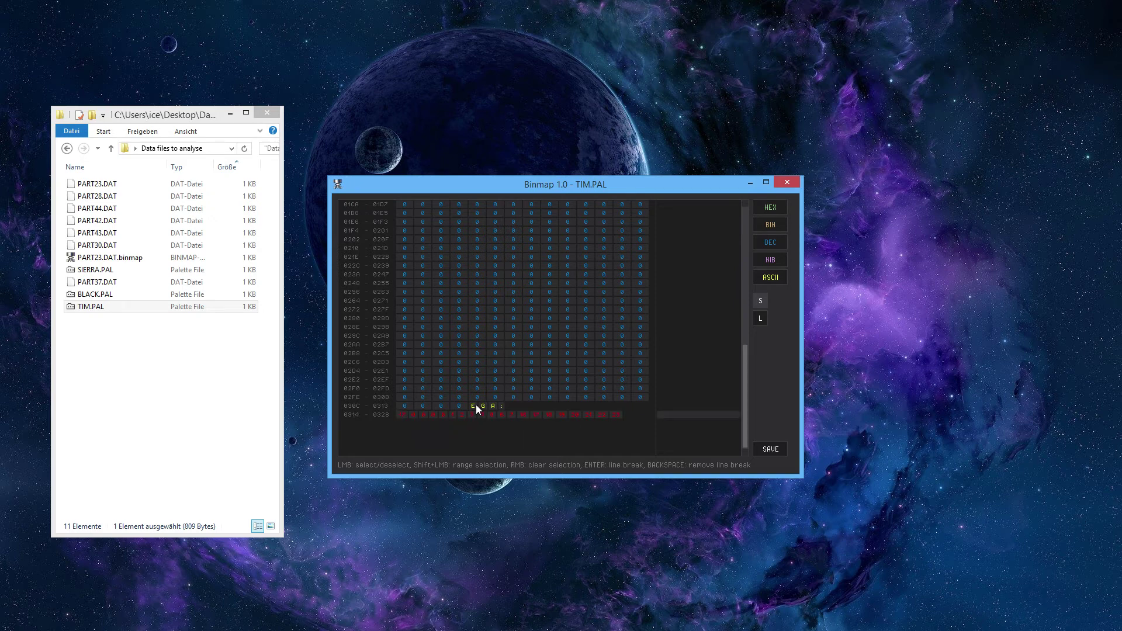
key("Return")
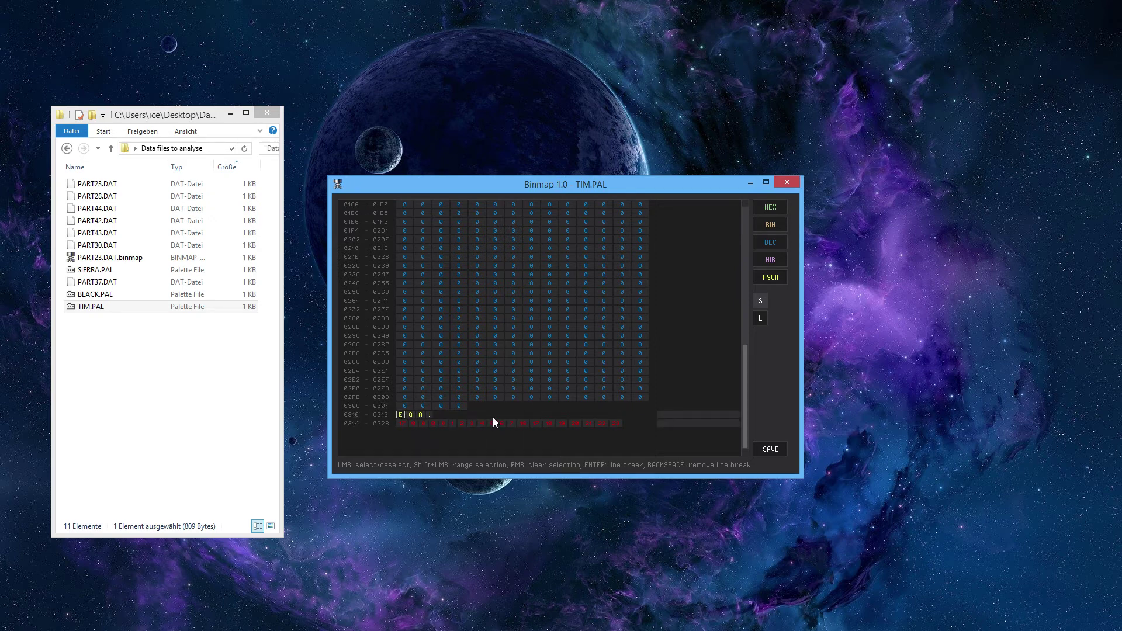
left_click(686, 415)
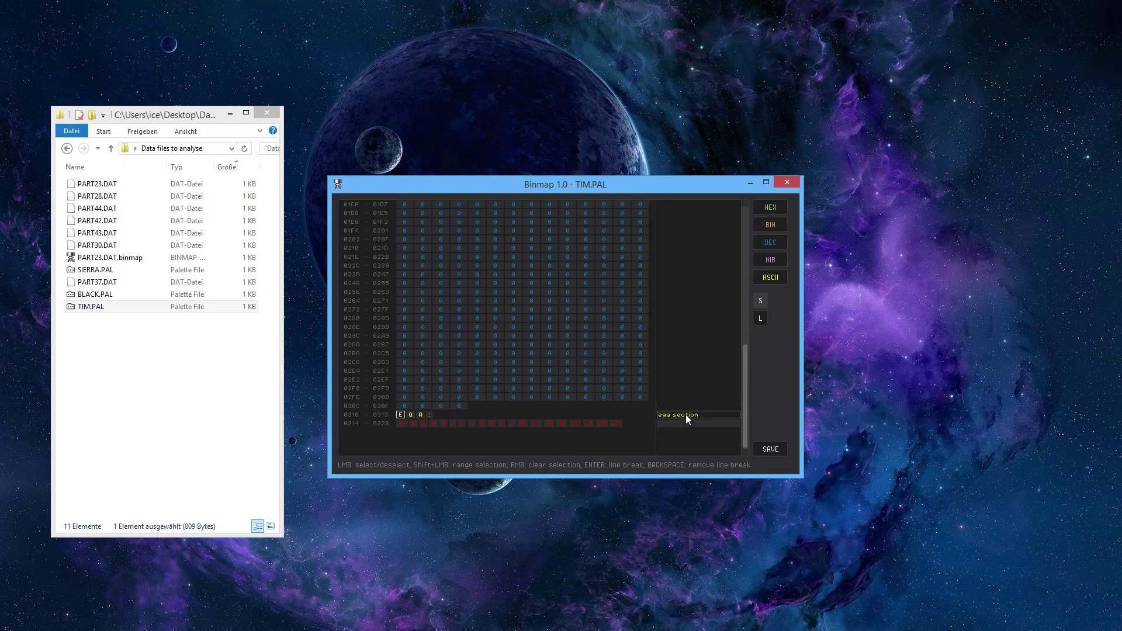
key("Return")
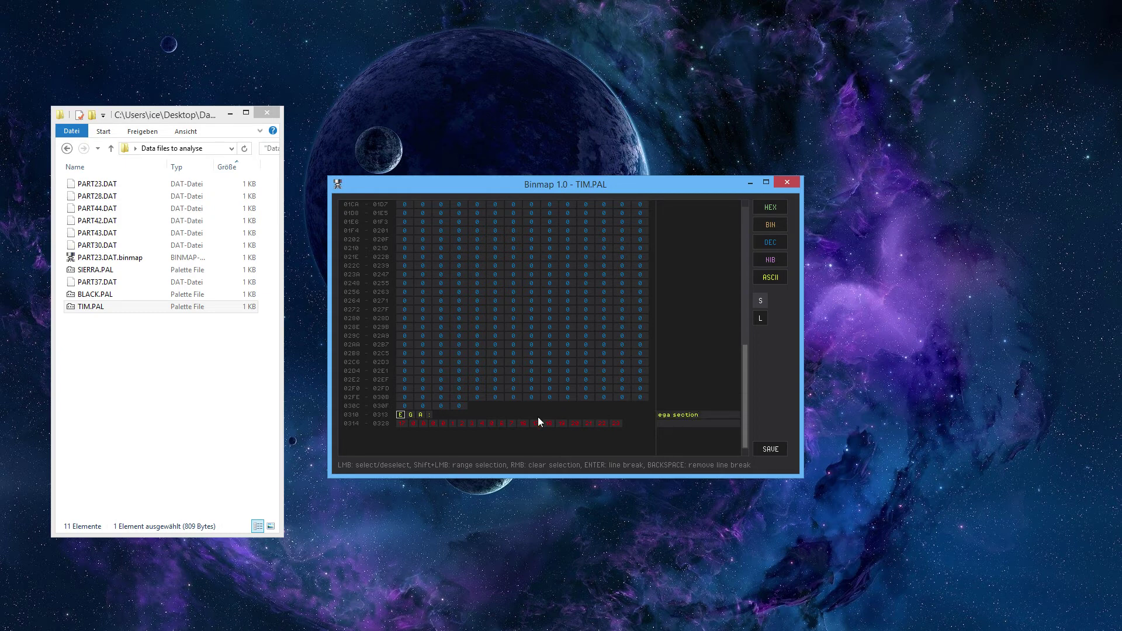
Step: Annotate the VGA: line as "vga section" and the PAL: line as "palette header"
scroll(507, 398, "up", 10)
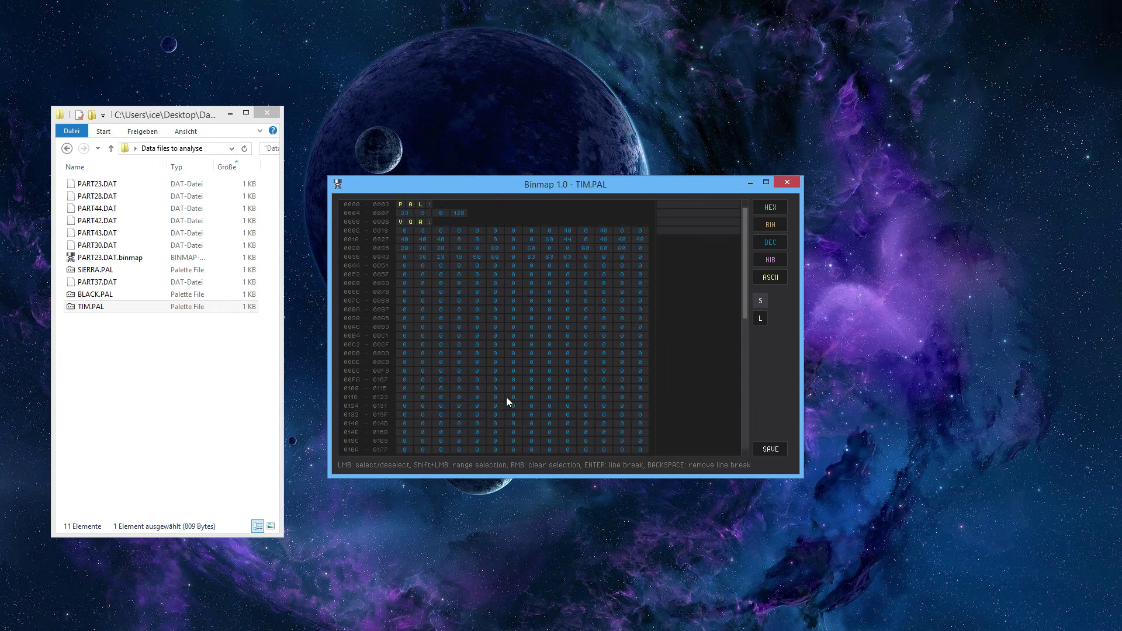
left_click(680, 223)
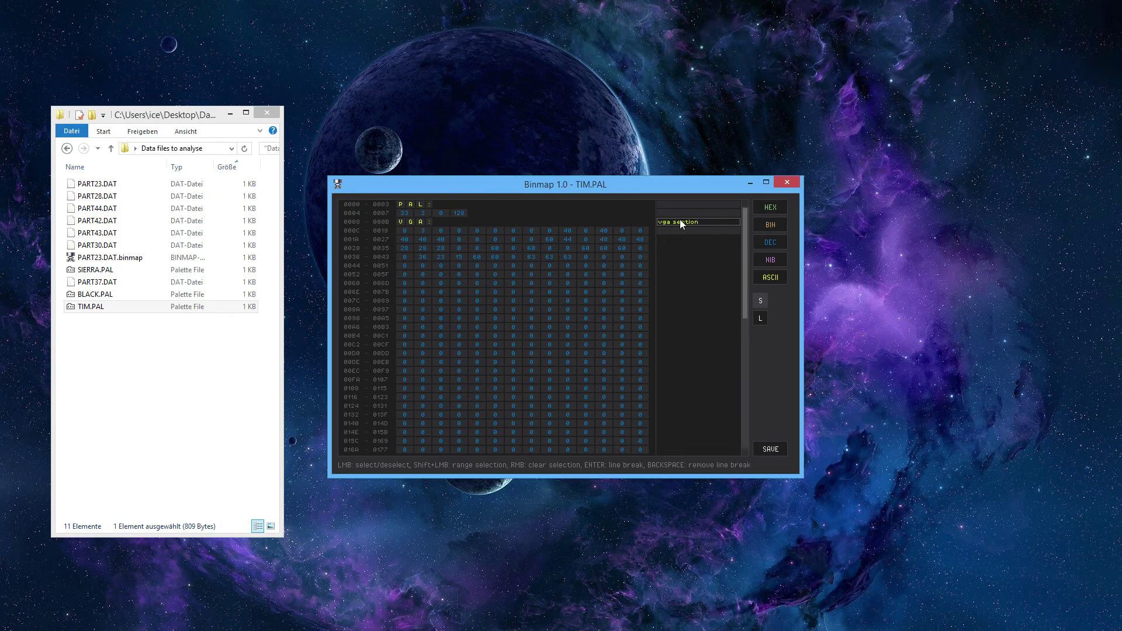
key("Return")
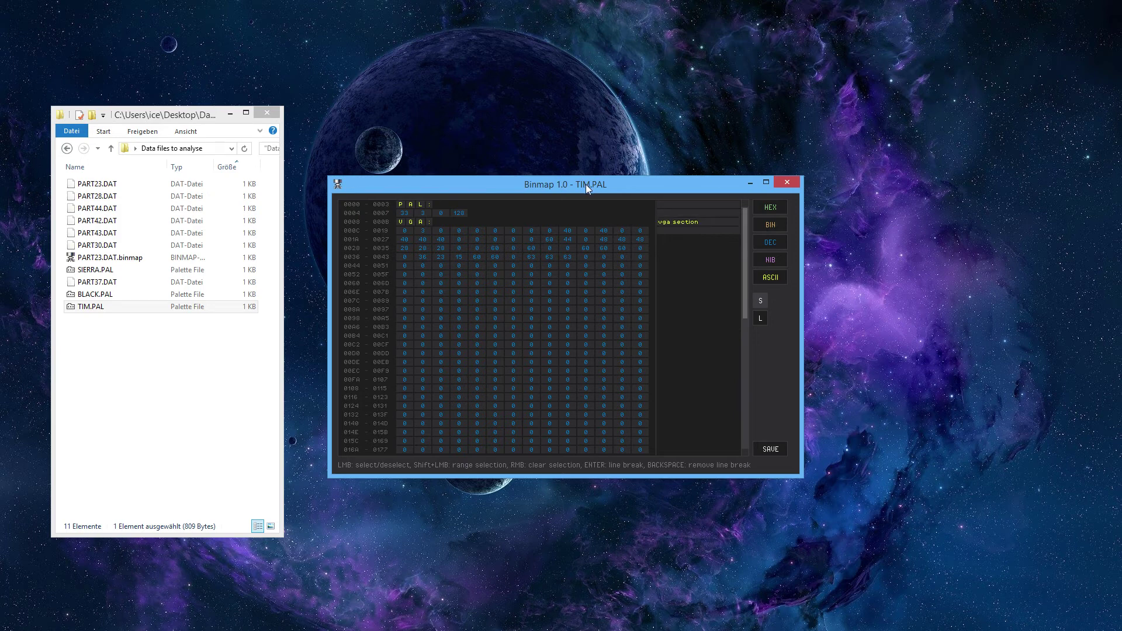
left_click(680, 205)
type("palette header")
key("Return")
Step: Display the bytes following EGA: at the end of the file as decimal values and clear the selection
scroll(556, 292, "down", 10)
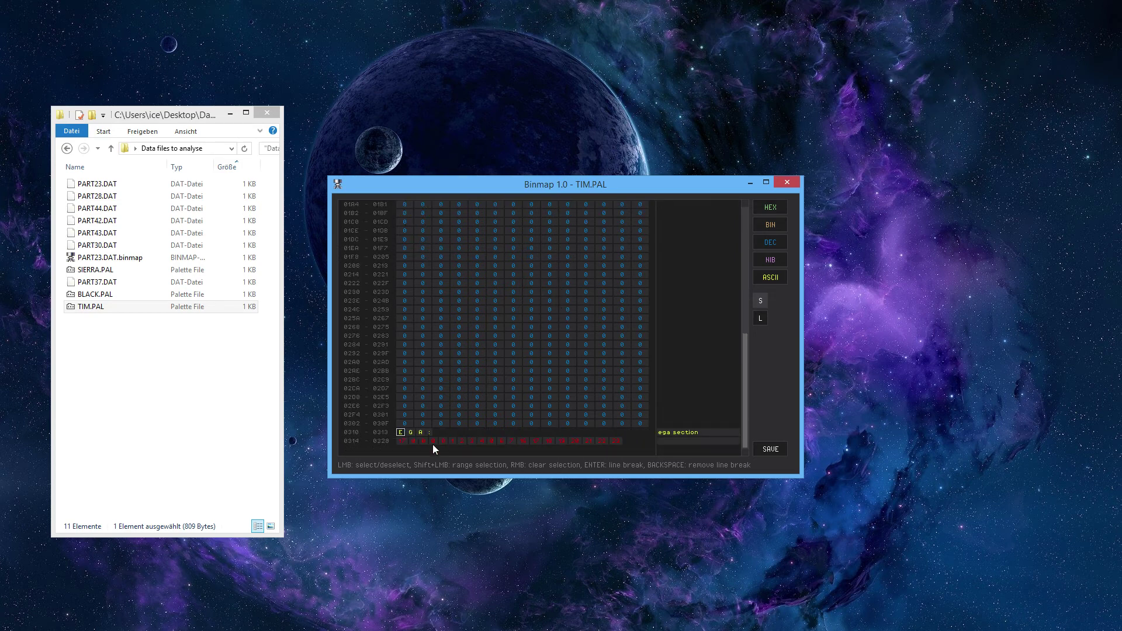
left_click(615, 442, "shift")
left_click(776, 244)
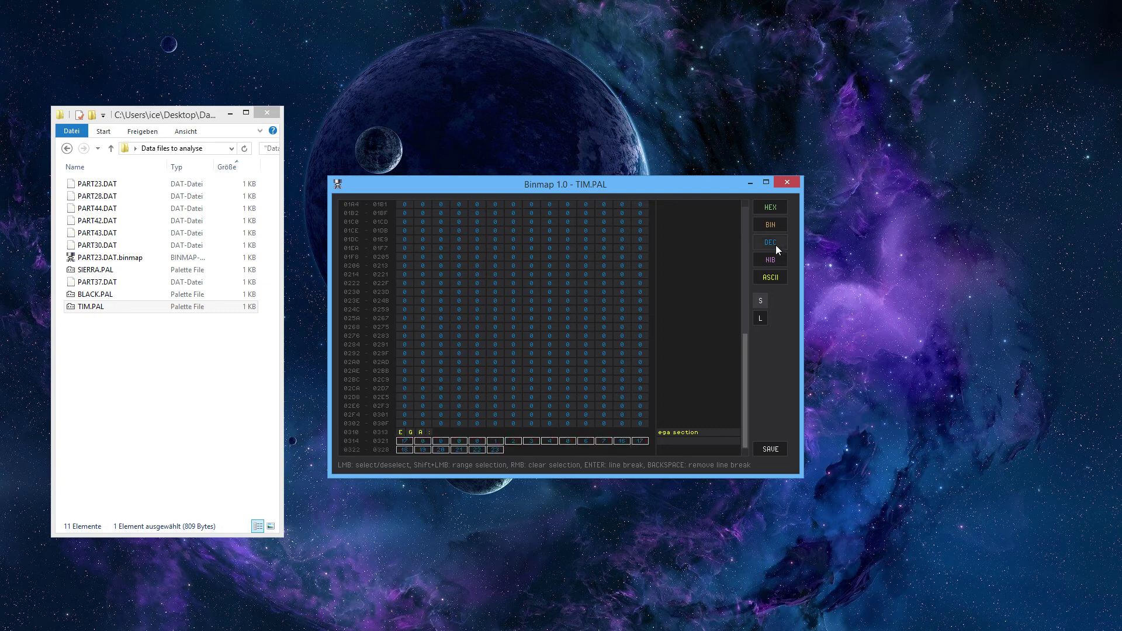
right_click(482, 371)
Step: Save the map of TIM.PAL, then close the map window and the data folder window
left_click(769, 449)
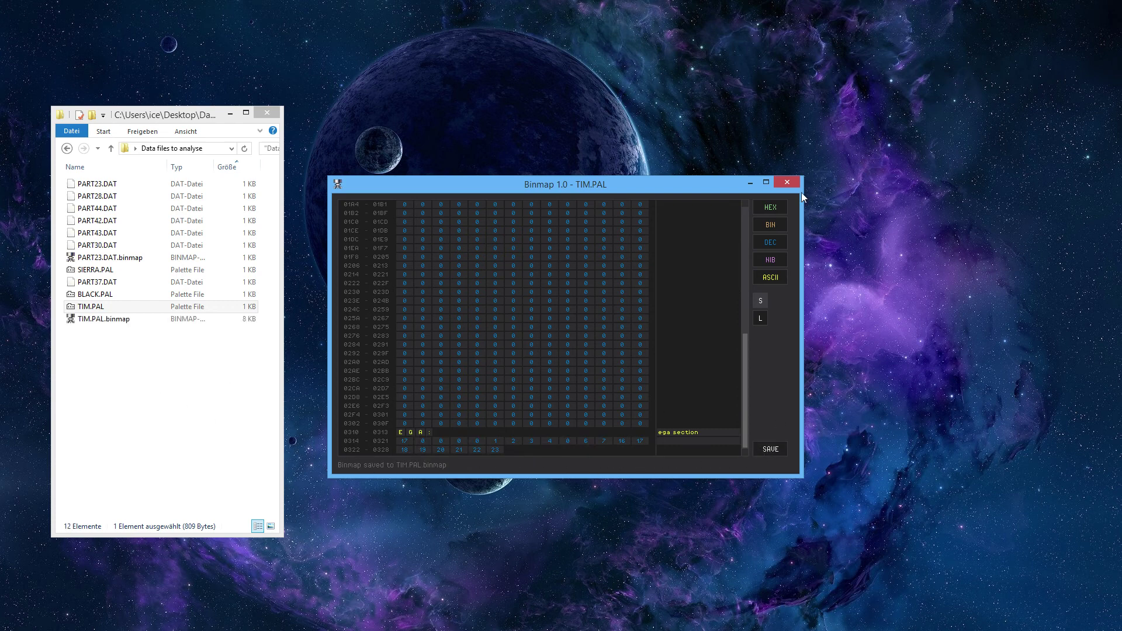
left_click(787, 182)
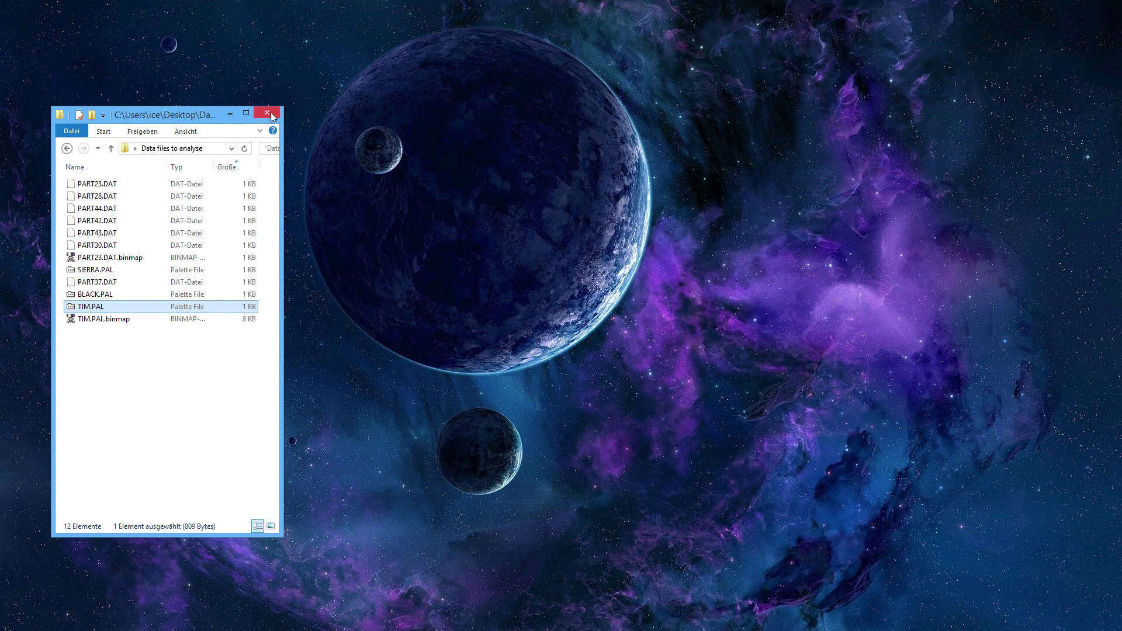
left_click(269, 113)
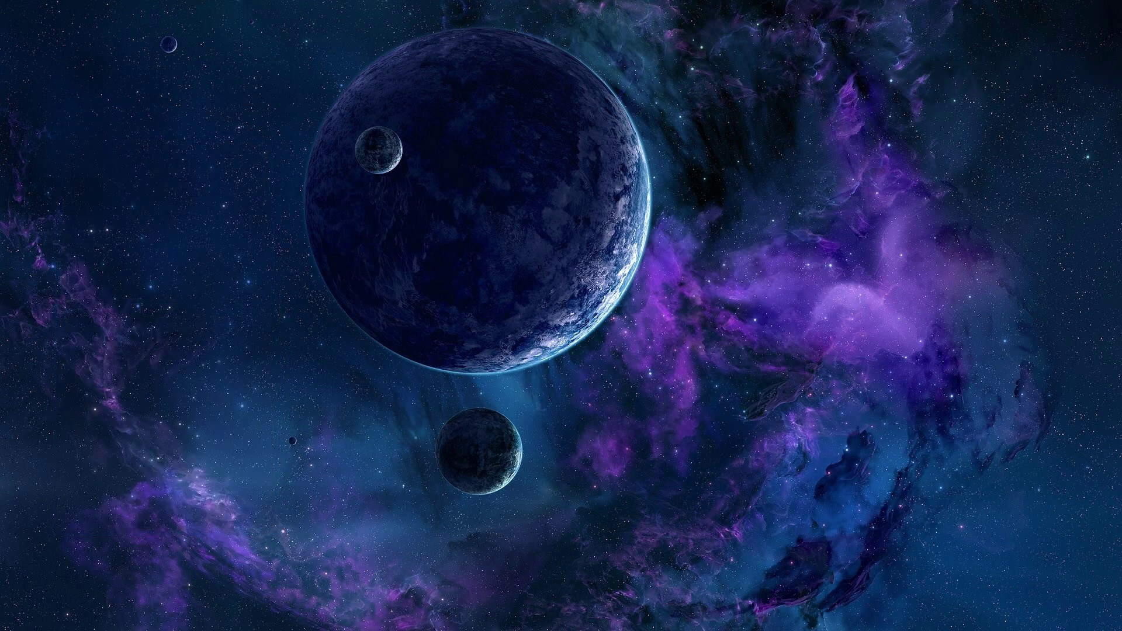